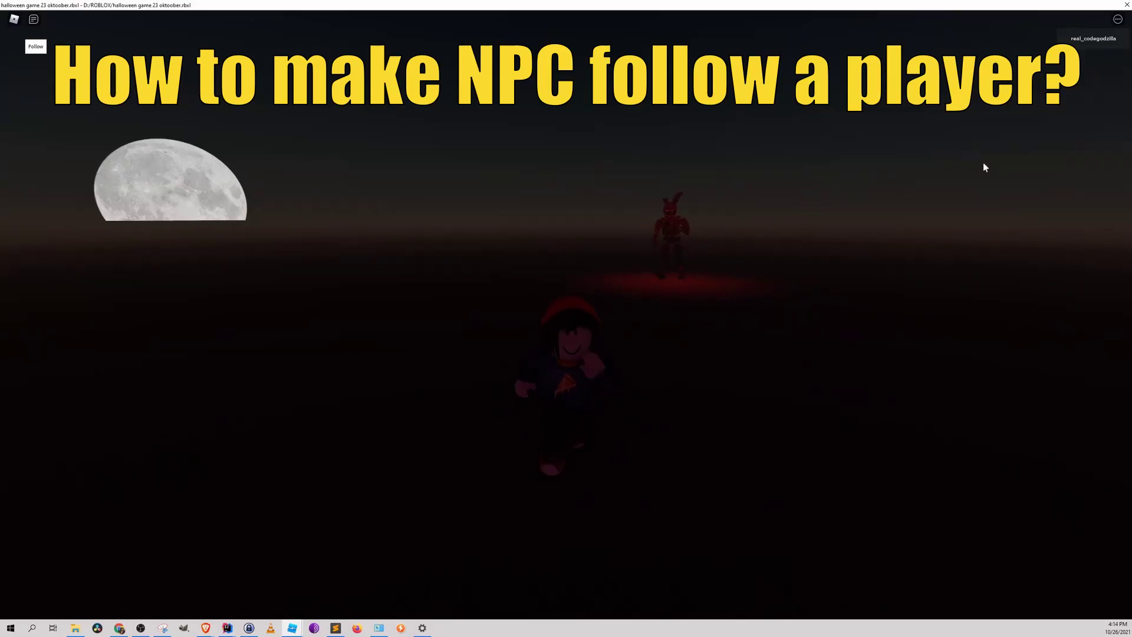
Step: Open the Humanoid MoveTo reference page on the Developer Hub, down to its Parameters table
right_click_drag(1029, 160, 1026, 155)
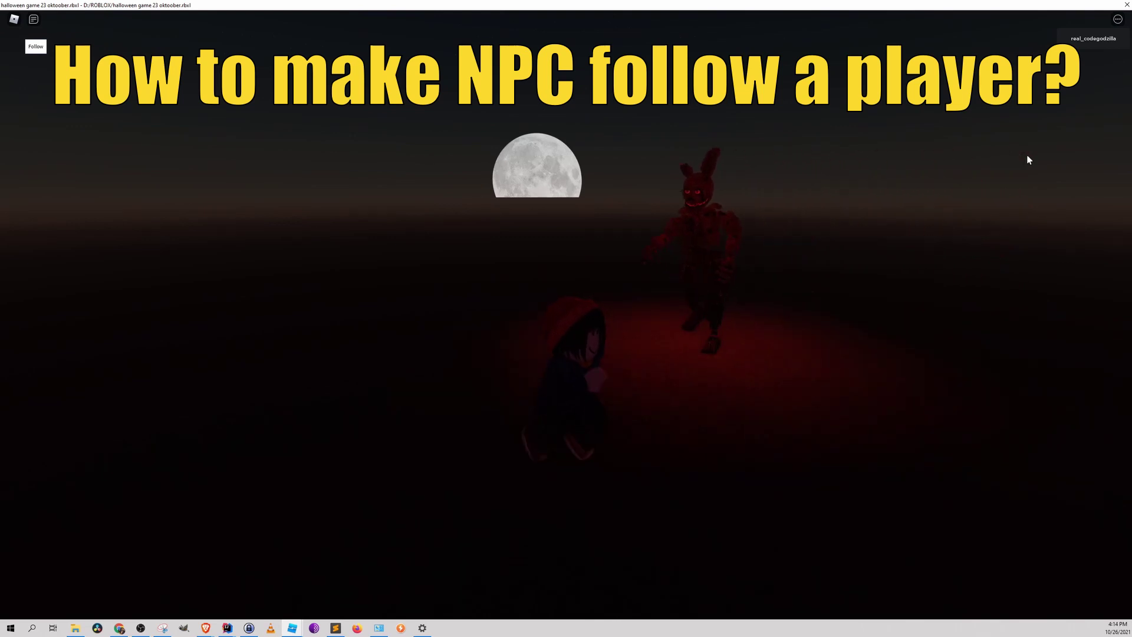
scroll(557, 172, "up", 3)
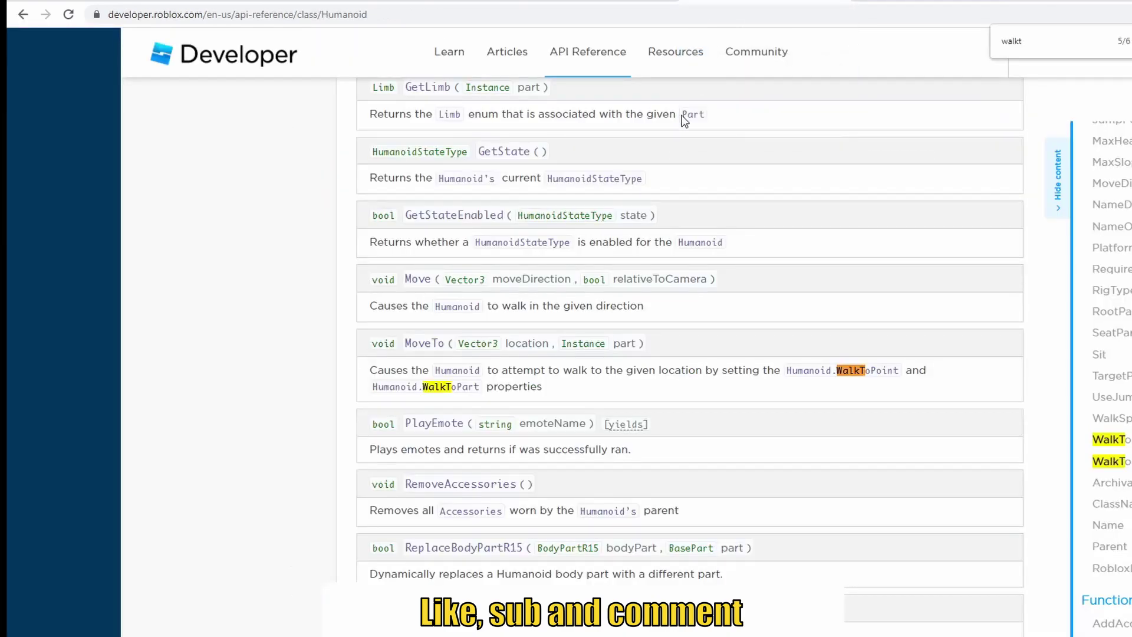
scroll(681, 114, "up", 5)
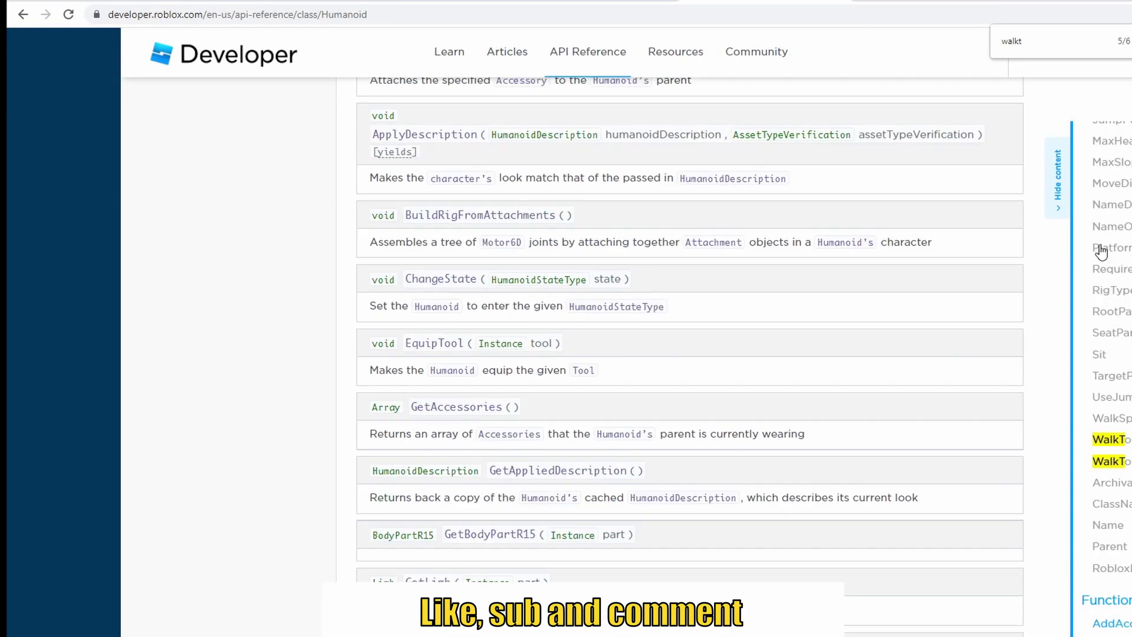
scroll(691, 354, "up", 15)
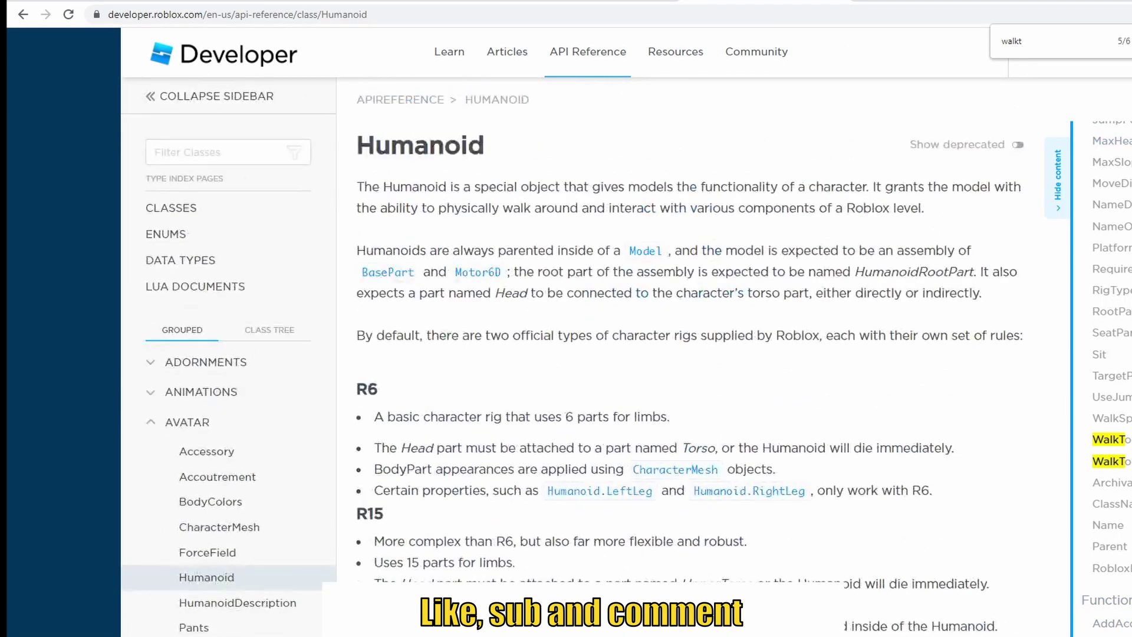
key("Escape")
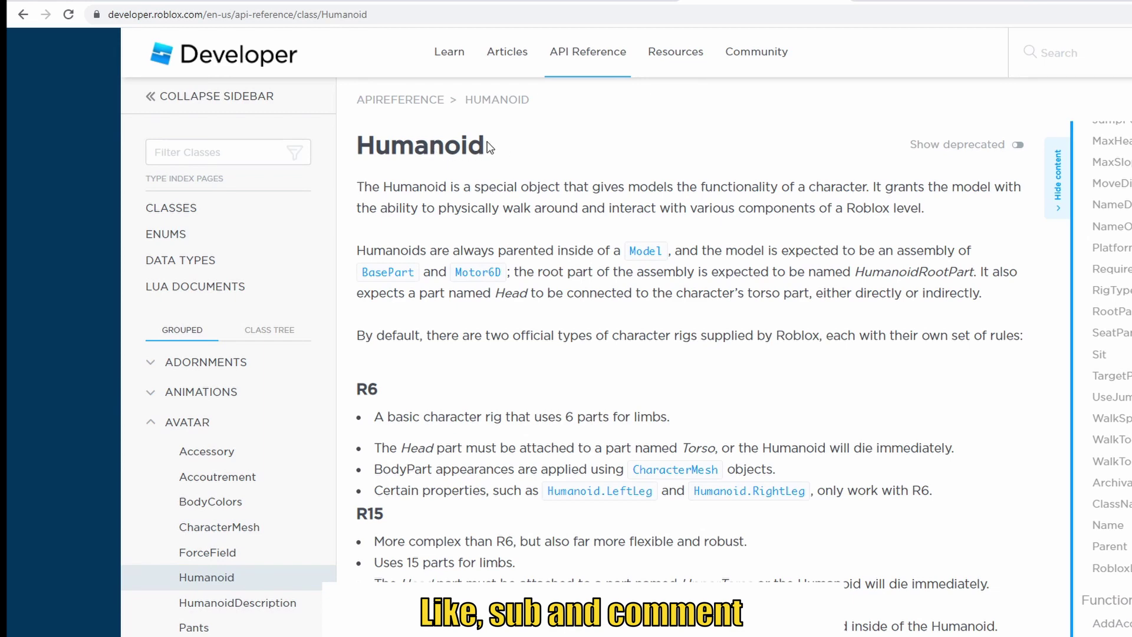
left_click_drag(487, 146, 377, 149)
scroll(632, 215, "down", 2)
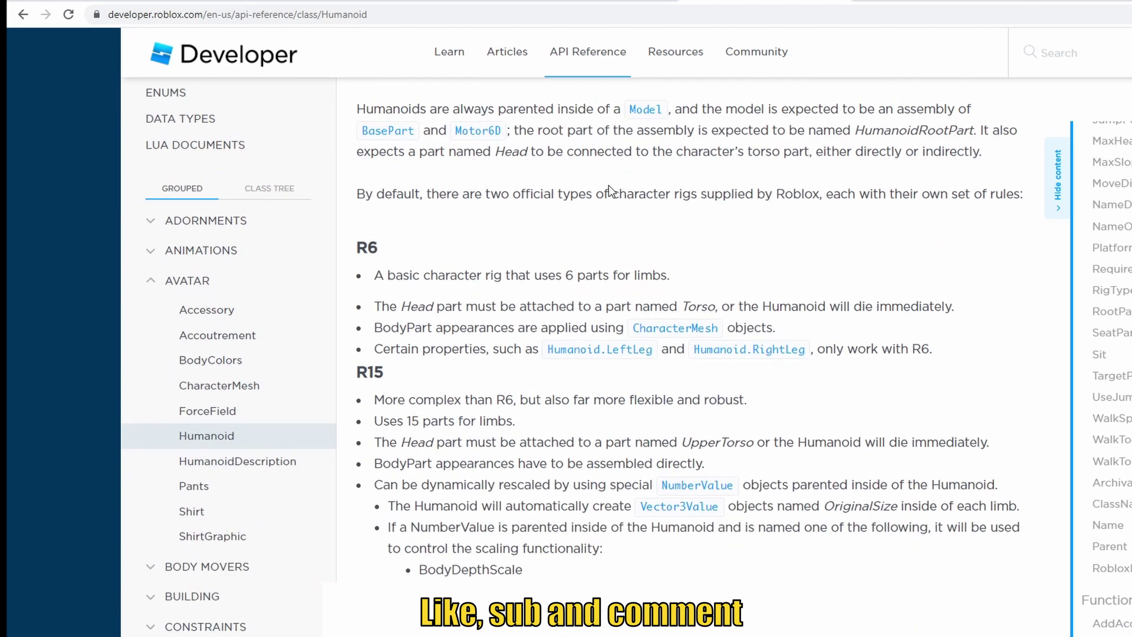
scroll(606, 188, "down", 10)
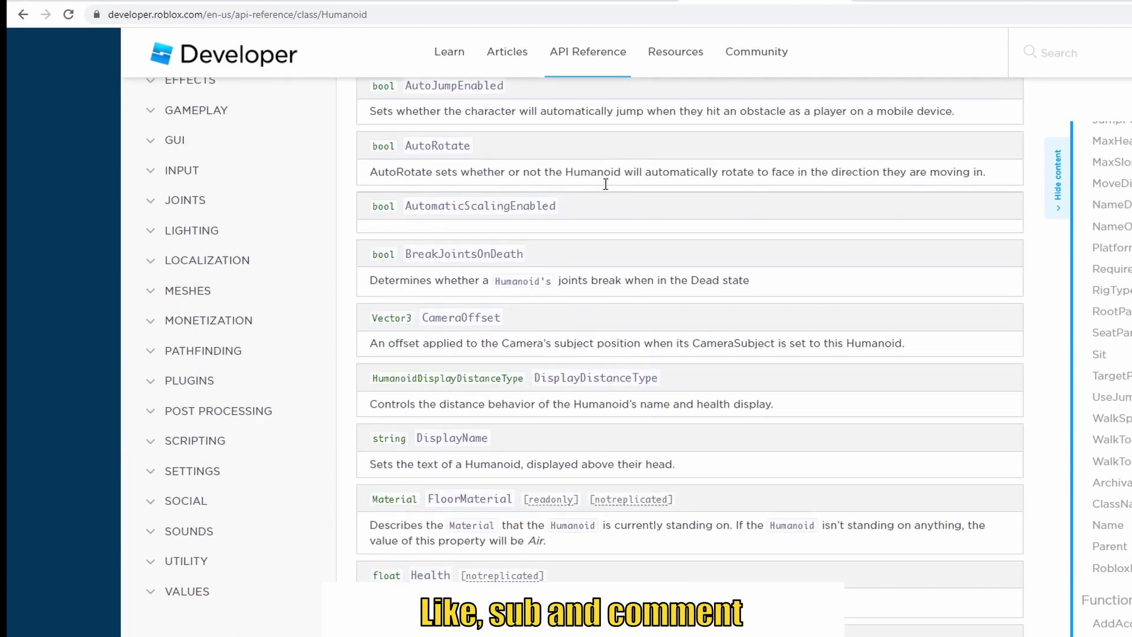
scroll(605, 188, "up", 3)
left_click_drag(473, 263, 368, 263)
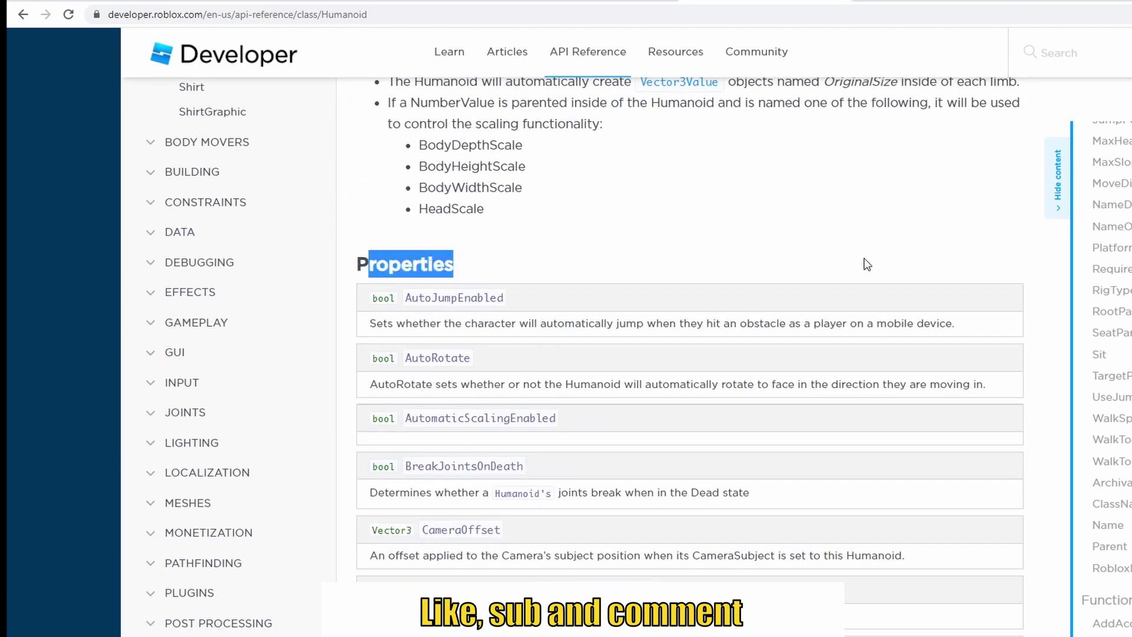
scroll(864, 257, "down", 1)
scroll(889, 254, "down", 1)
scroll(884, 253, "down", 3)
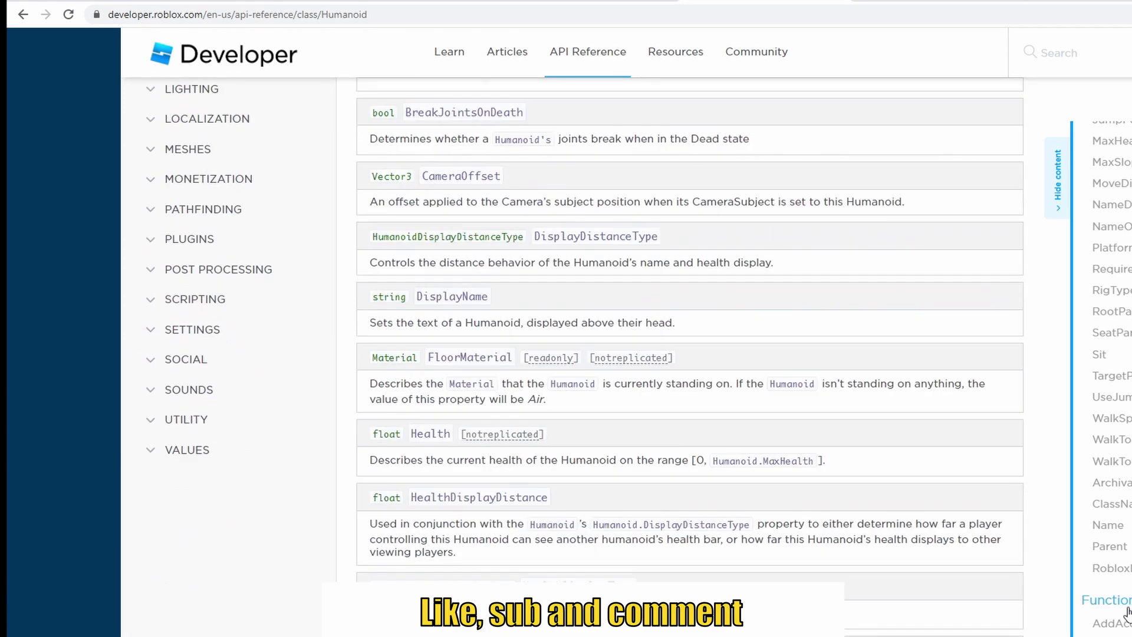
left_click(1110, 598)
scroll(766, 281, "down", 4)
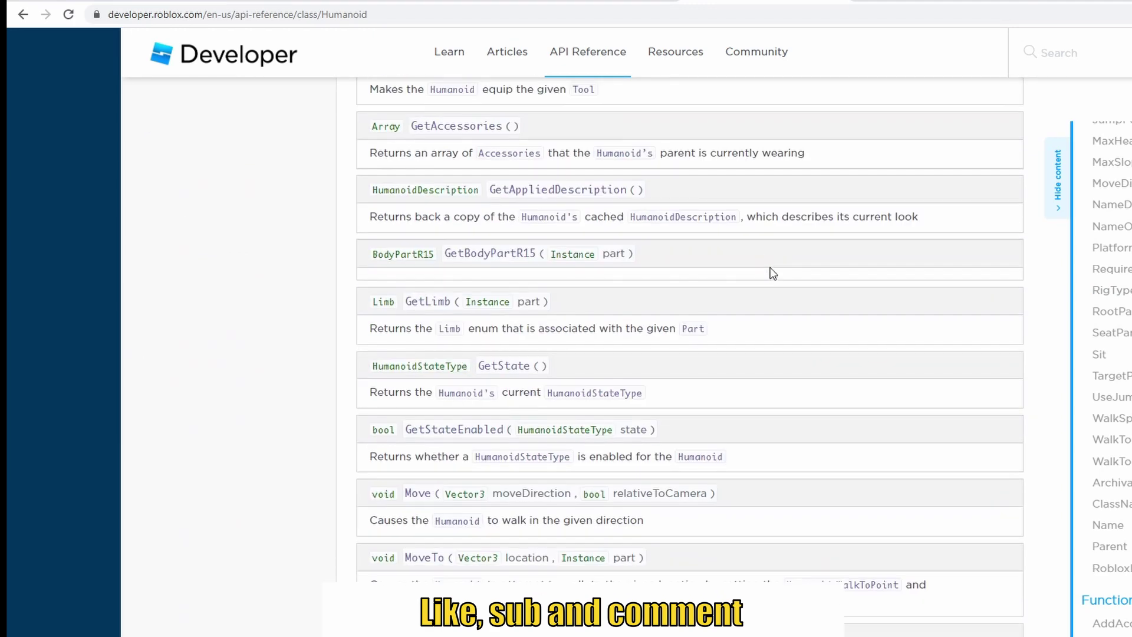
scroll(769, 270, "down", 2)
scroll(753, 266, "down", 1)
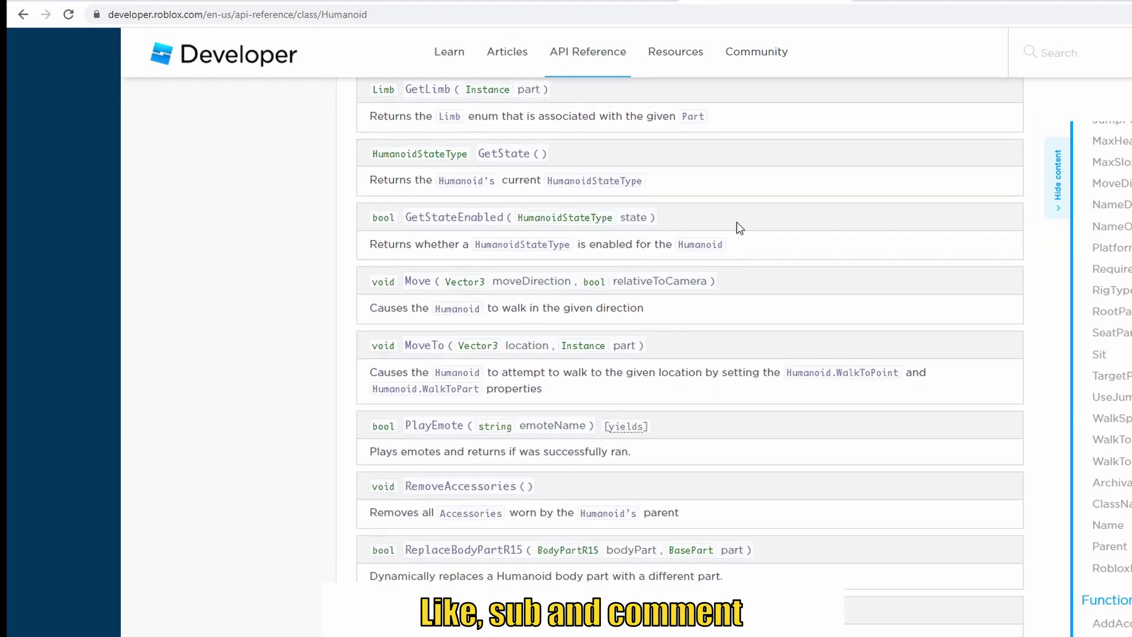
left_click(423, 345)
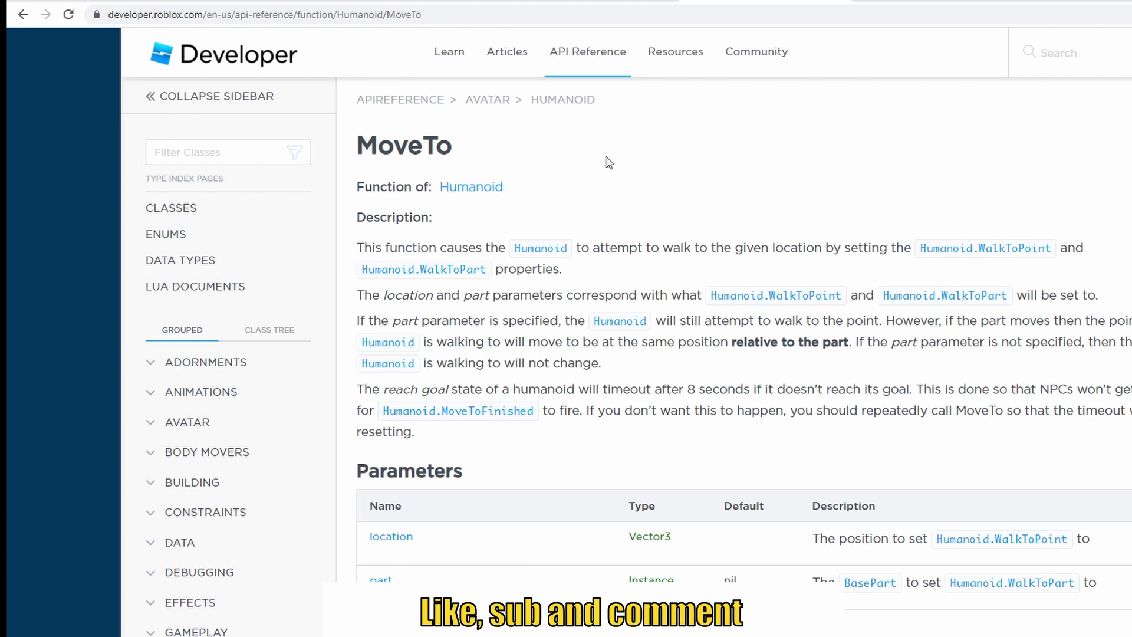
scroll(609, 162, "down", 2)
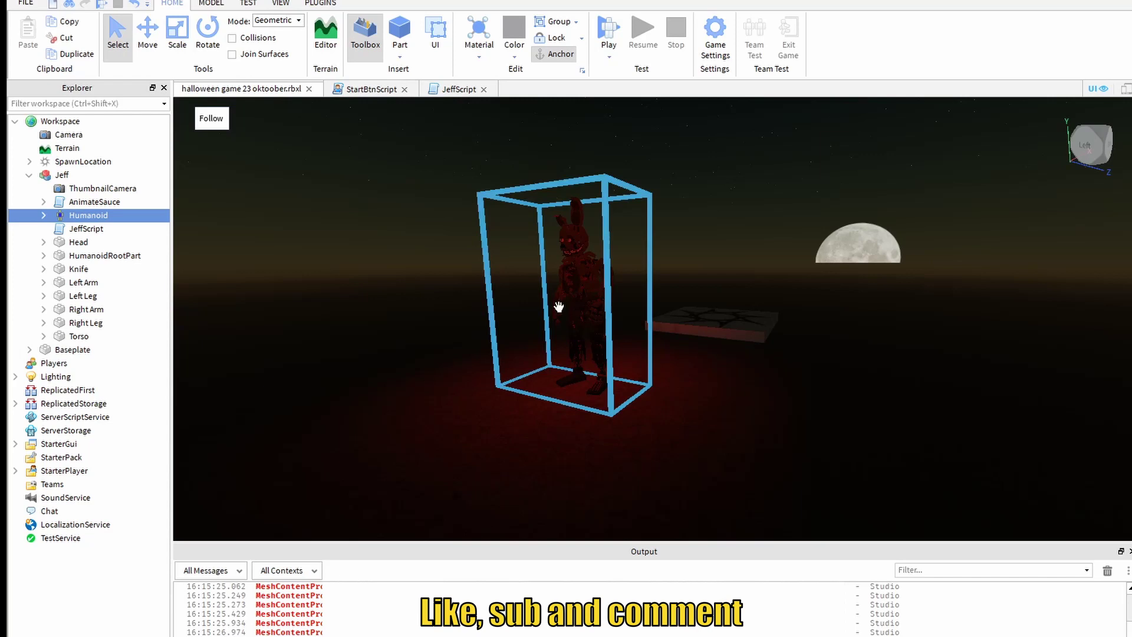
left_click(551, 285)
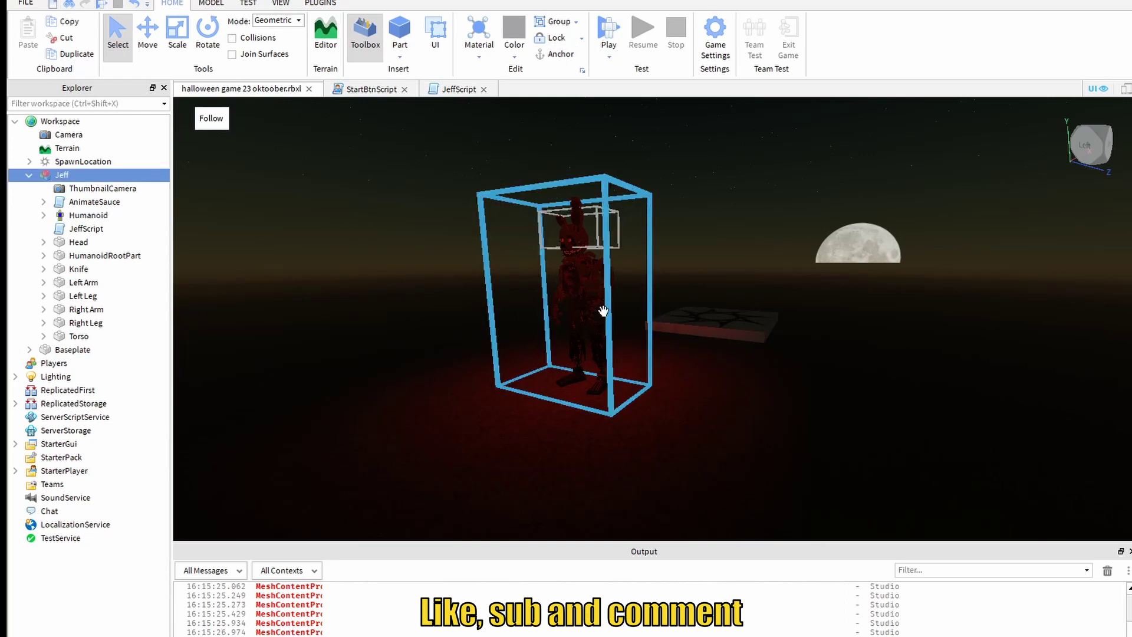
scroll(665, 301, "up", 5)
key("f")
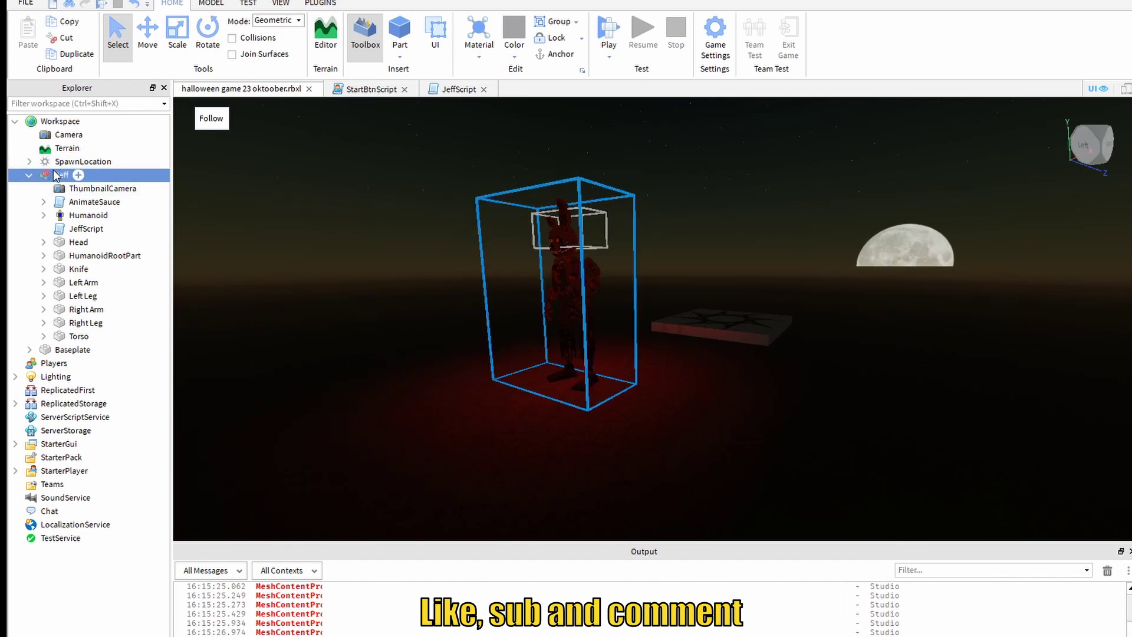
left_click(460, 90)
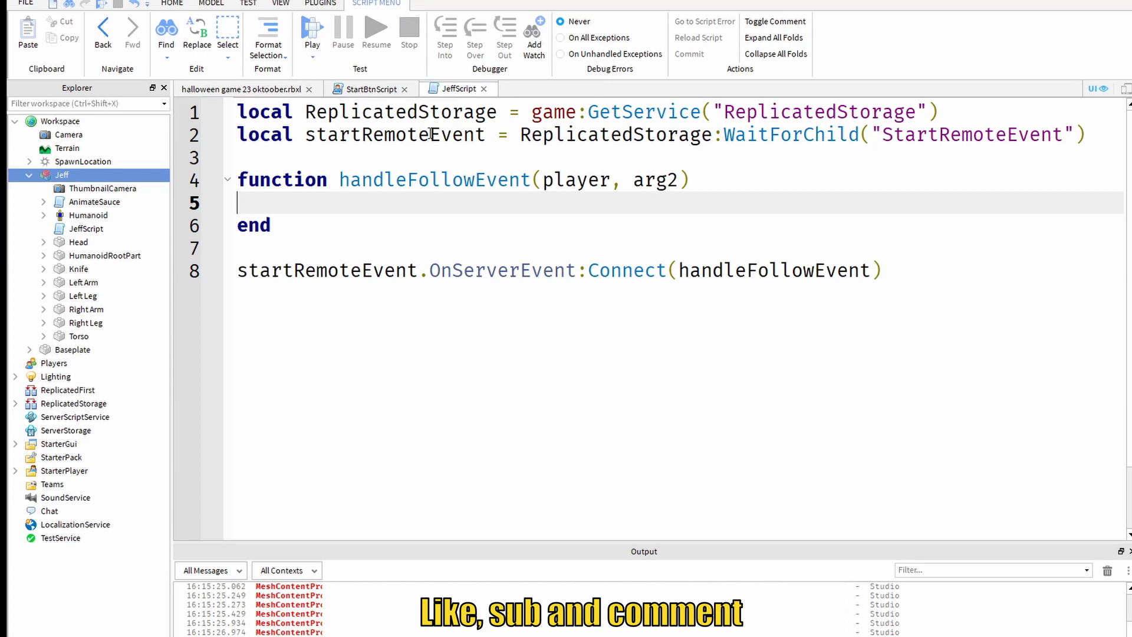
left_click(261, 92)
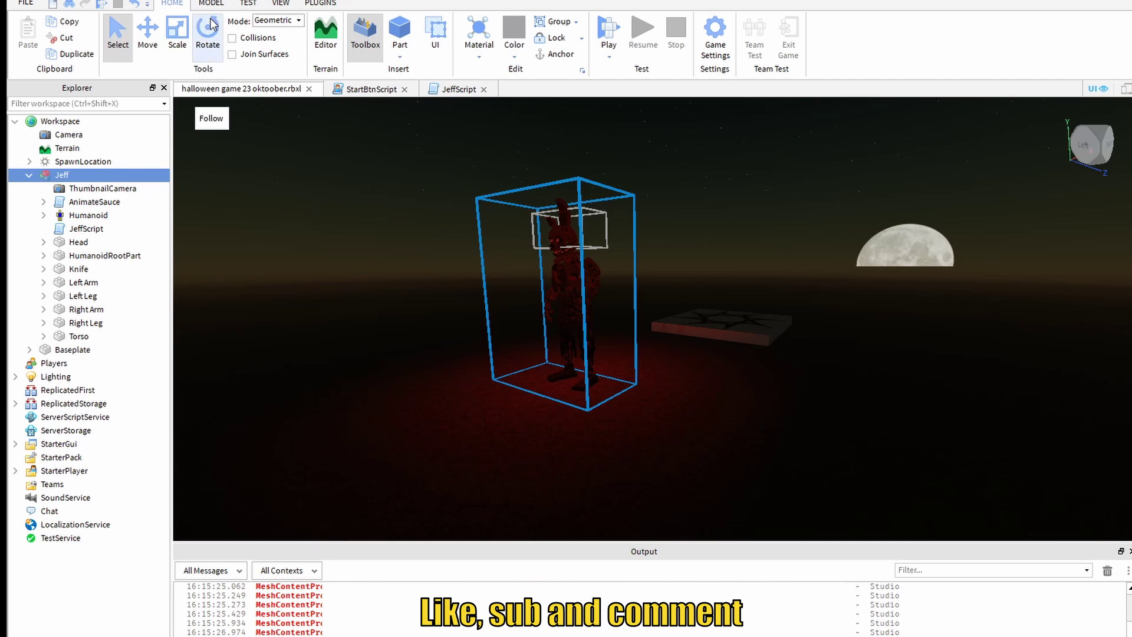
Step: Playtest with the Follow button, inspect JeffScript's empty handleFollowEvent, then stop the test
left_click(248, 3)
left_click(30, 35)
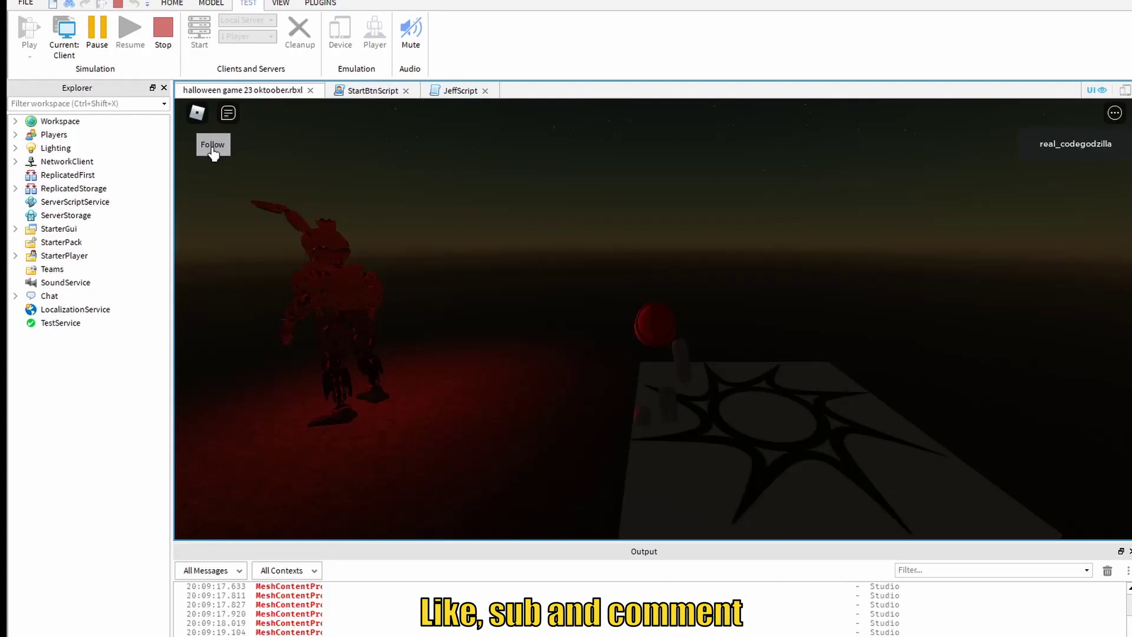
left_click(460, 91)
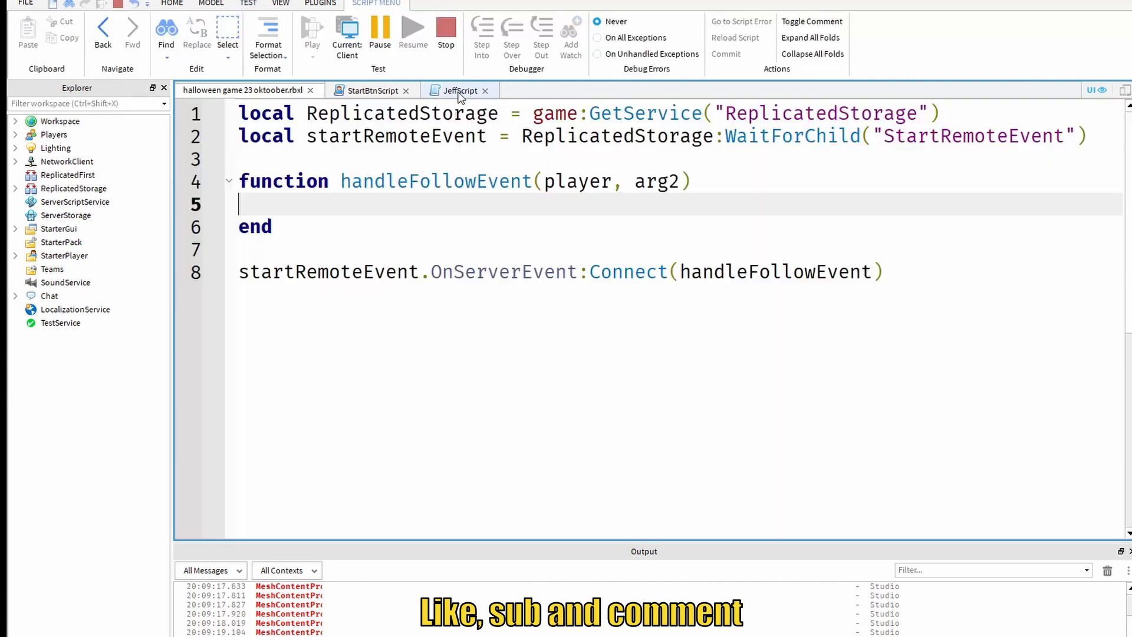
double_click(441, 181)
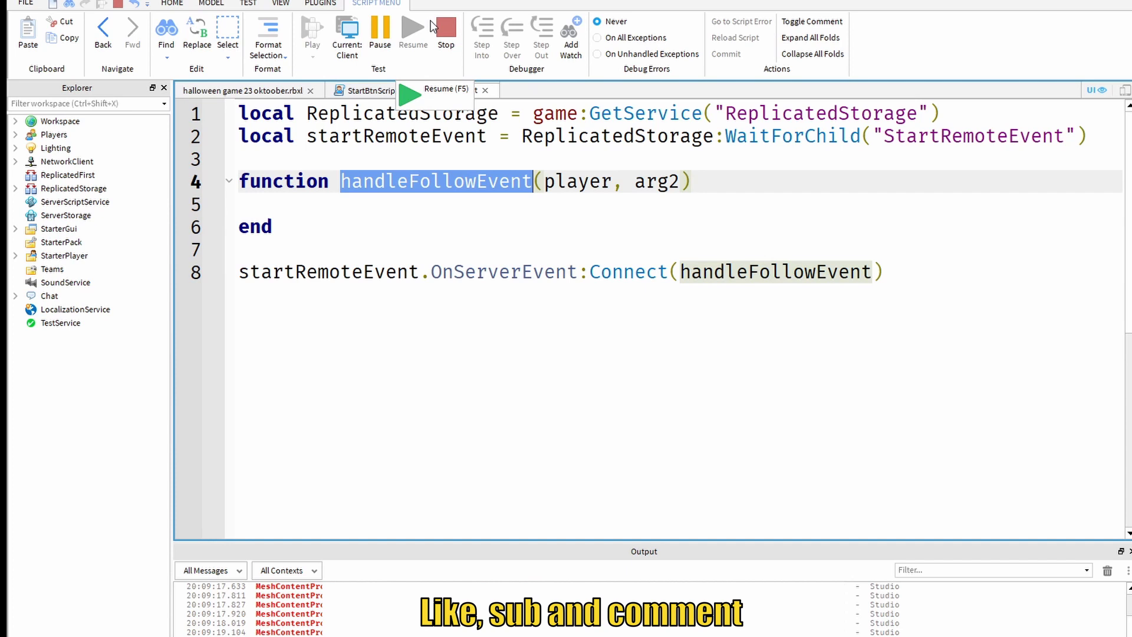
left_click(447, 32)
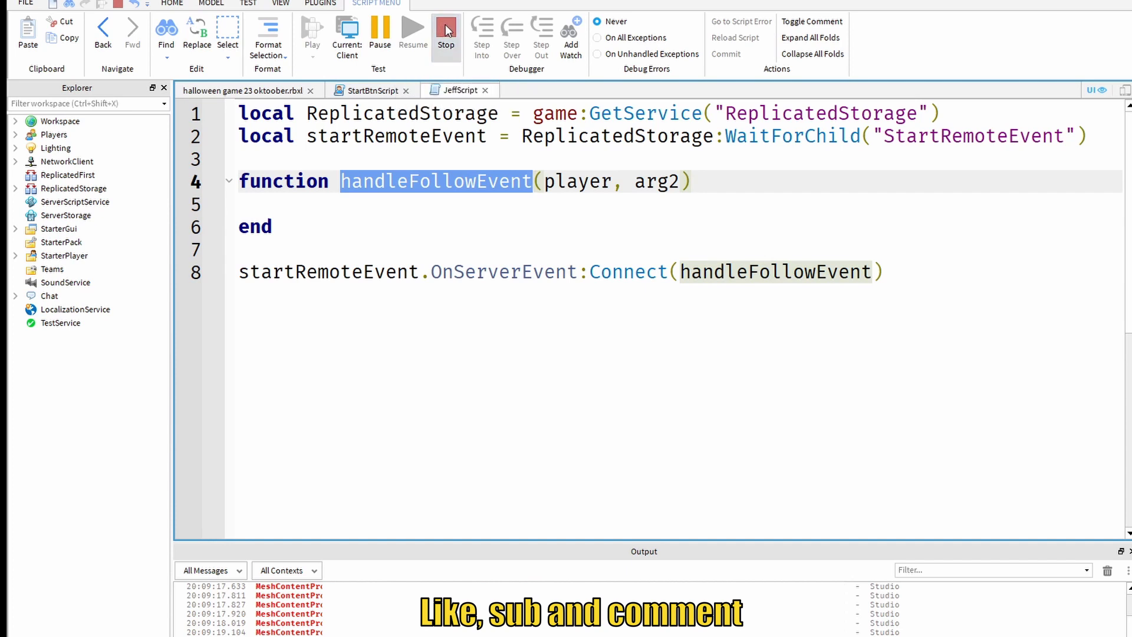
Step: Delete ', arg2' from the handleFollowEvent header on line 4, leaving just player
left_click(445, 226)
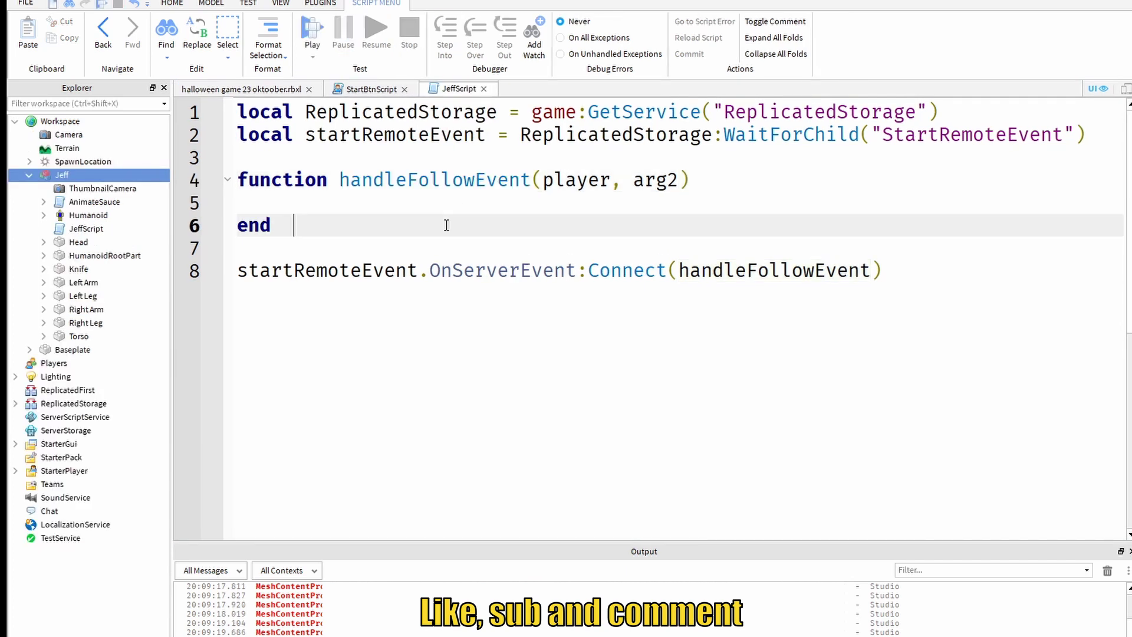
left_click(423, 181)
double_click(411, 171)
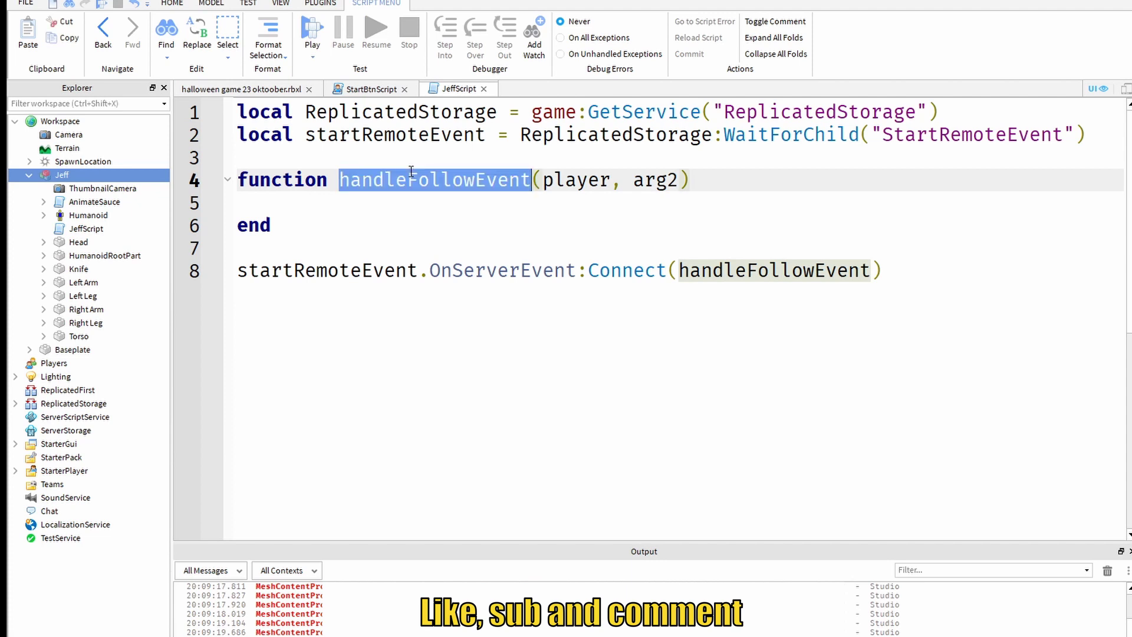
double_click(566, 178)
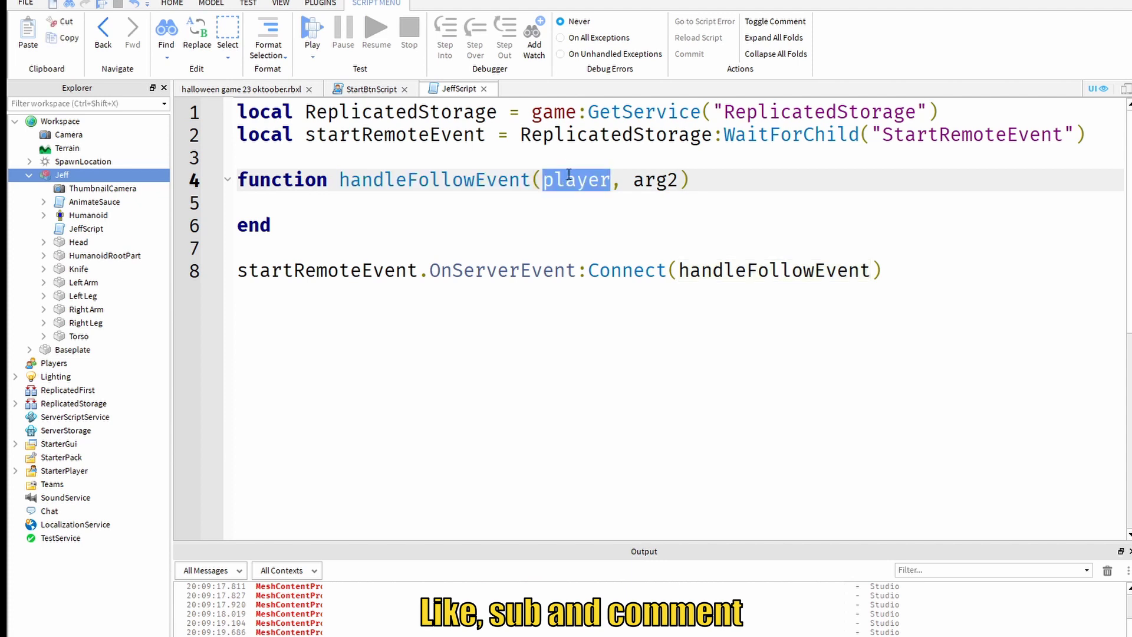
left_click(580, 181)
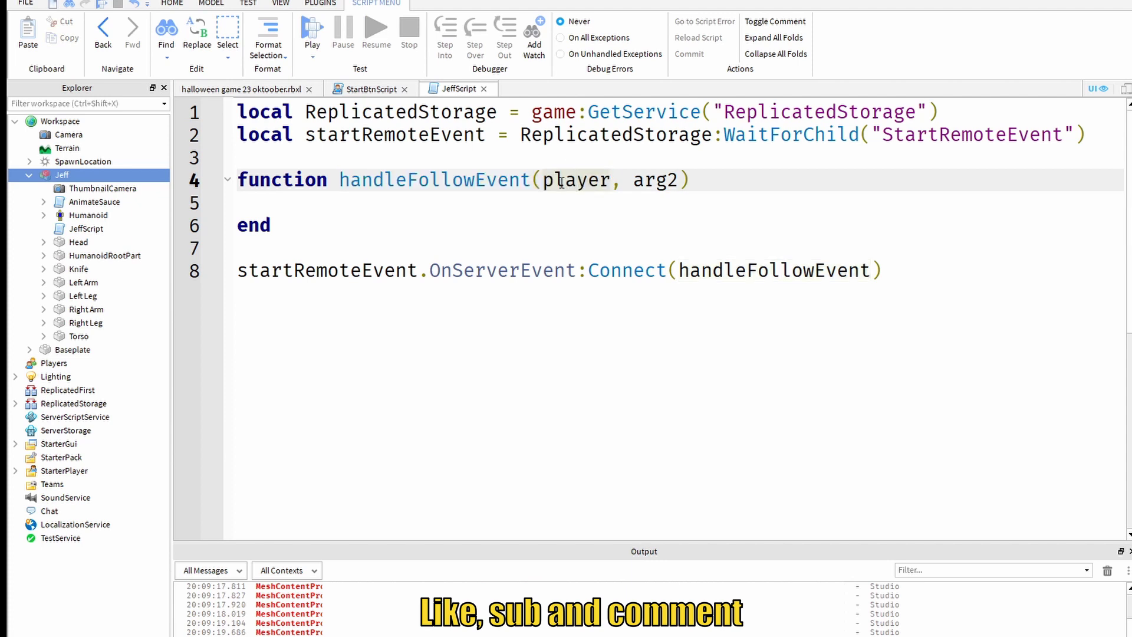
double_click(571, 179)
left_click(618, 180)
left_click_drag(684, 180, 616, 186)
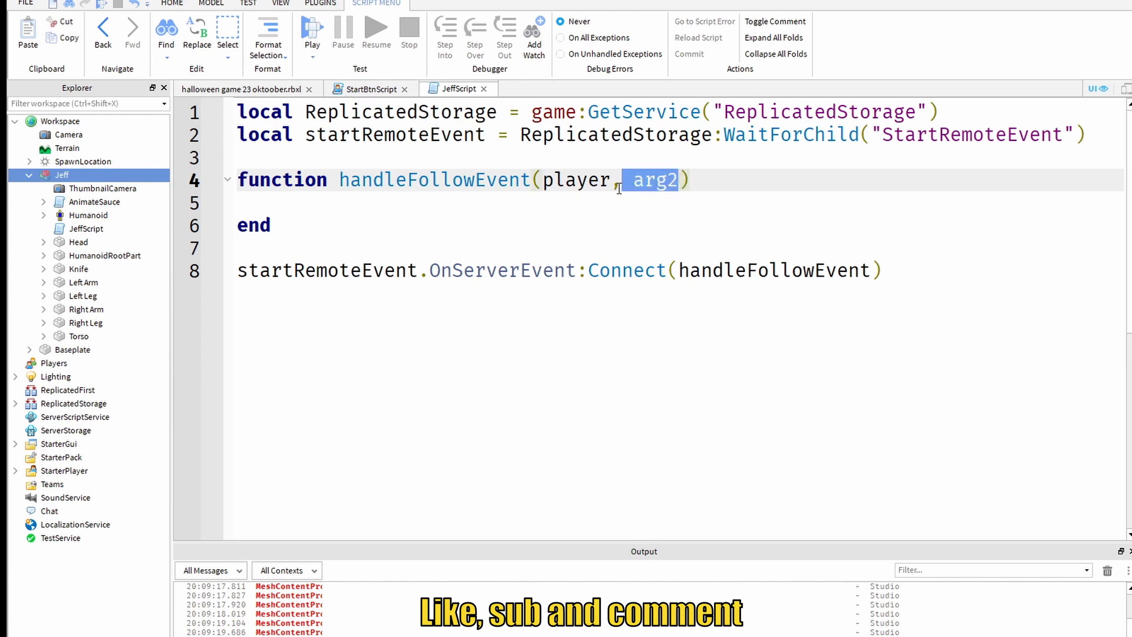
key("BackSpace")
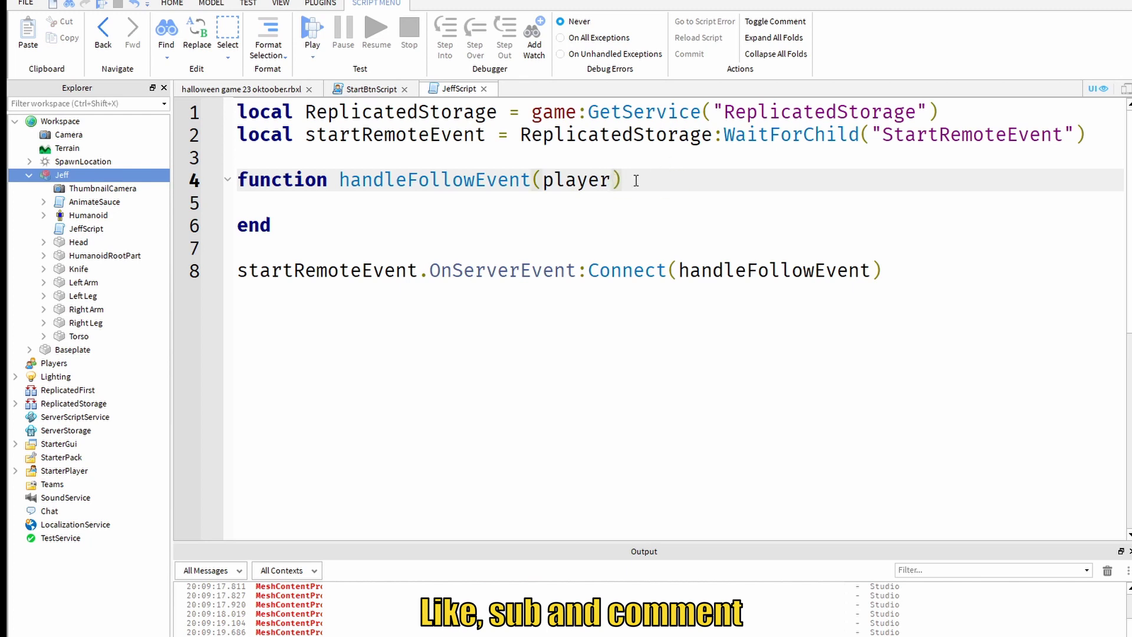
double_click(598, 179)
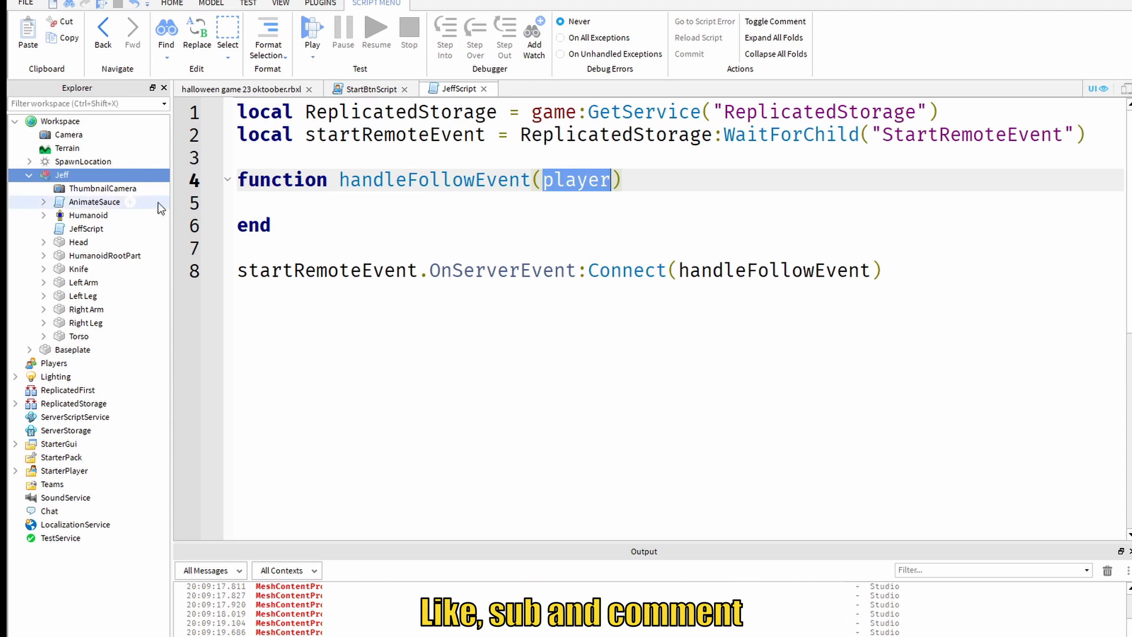
left_click(318, 197)
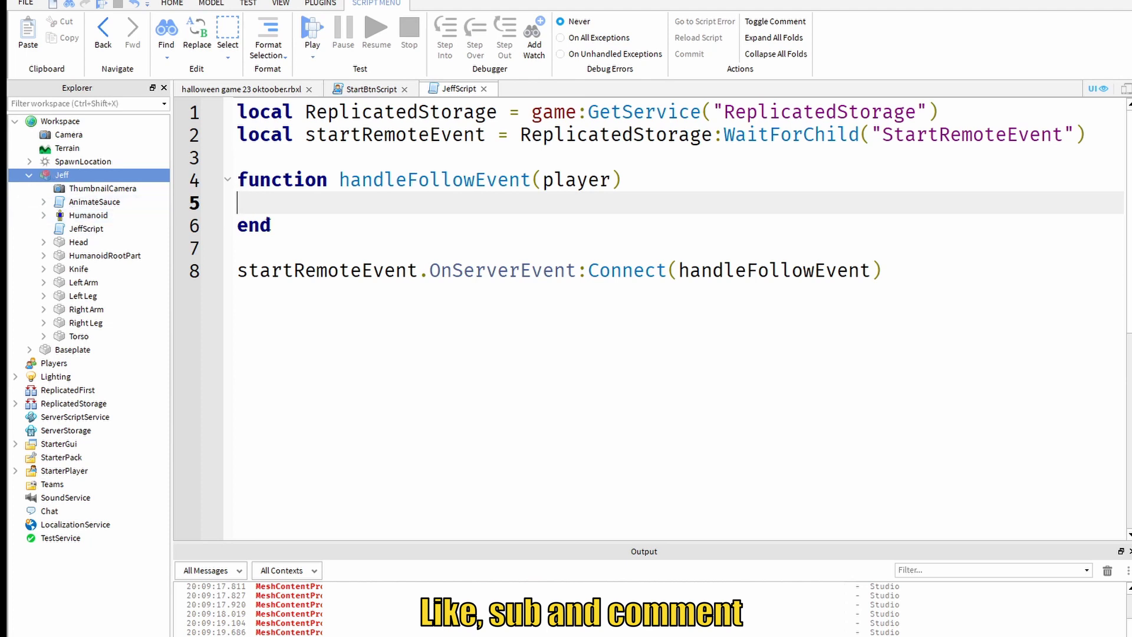
type("scr")
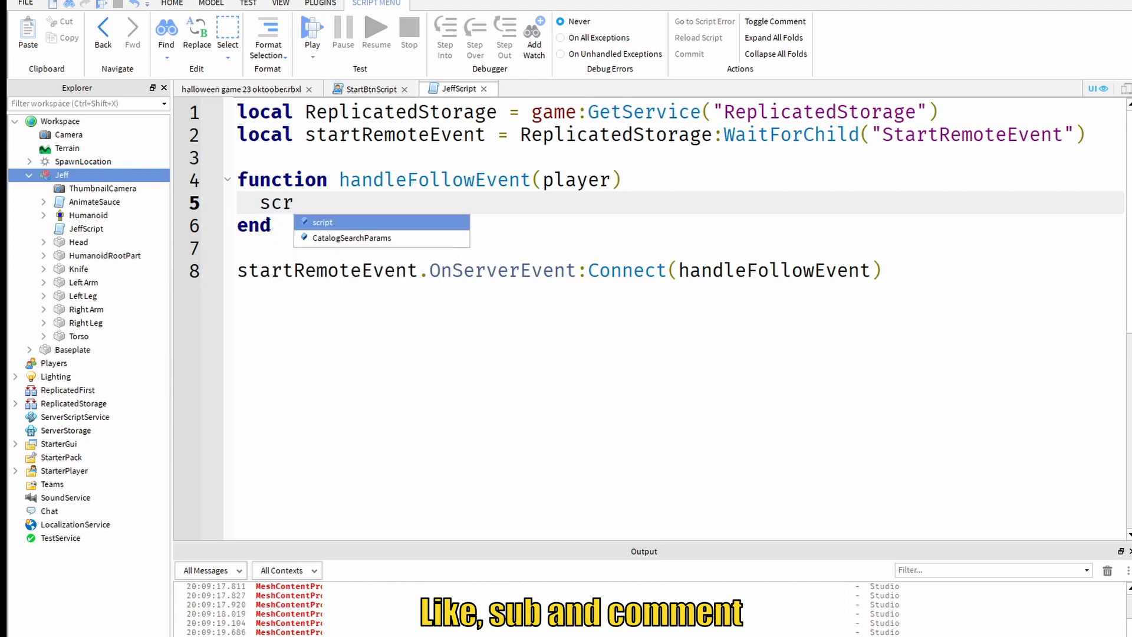
type("ipt.")
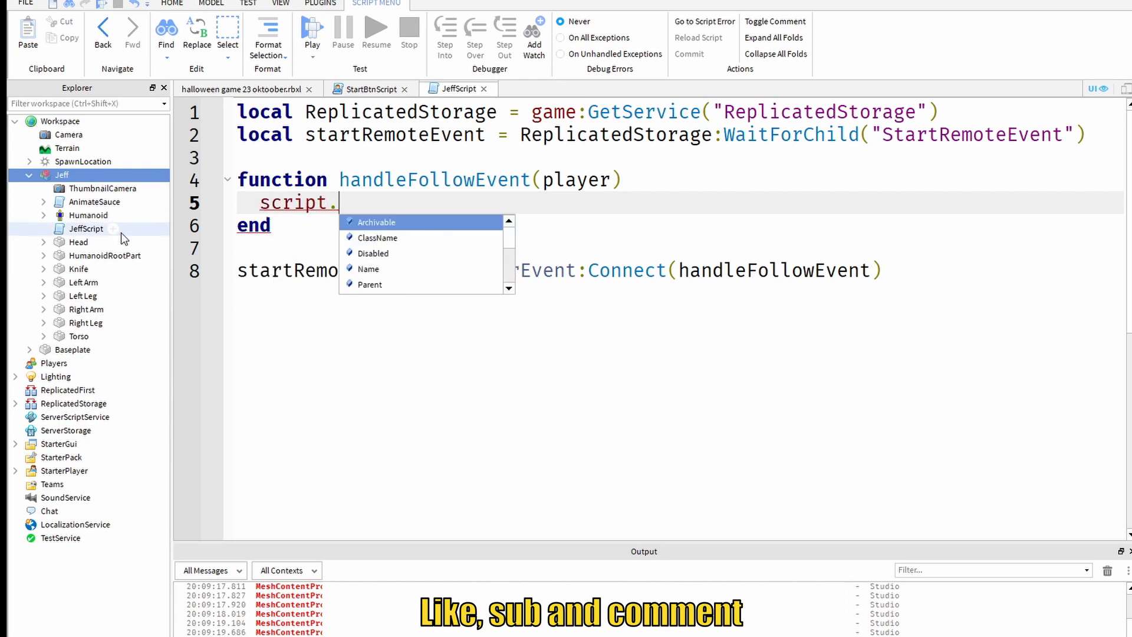
Step: Write script.Parent.Humanoid on line 5, tracing Jeff's Humanoid in the Explorer hierarchy
left_click(68, 229)
left_click_drag(171, 213, 231, 219)
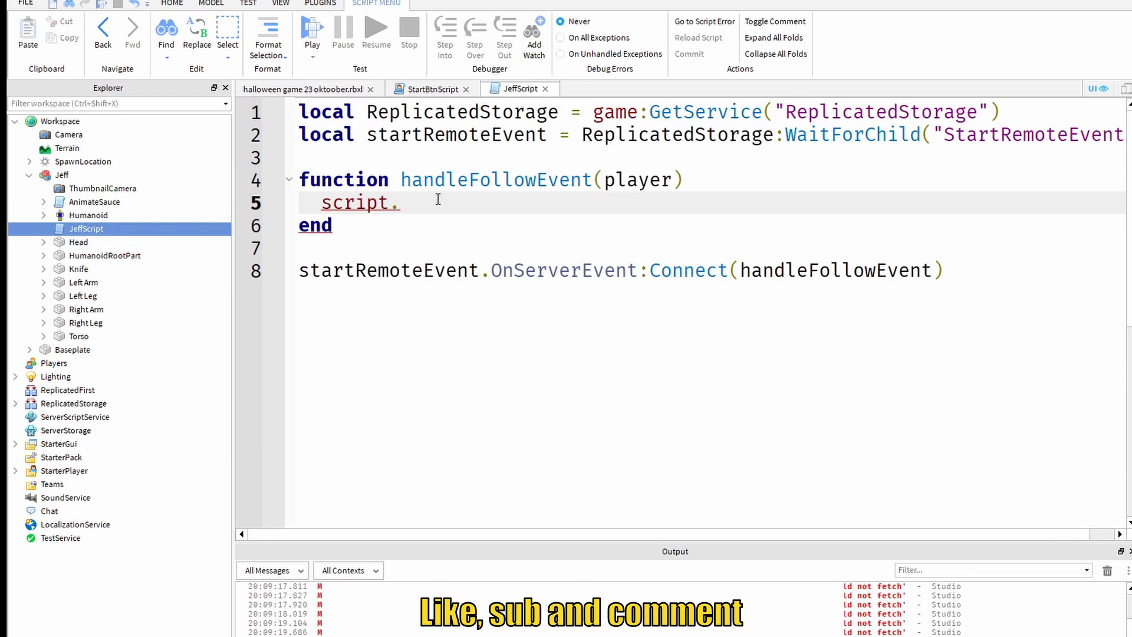
type("Parent")
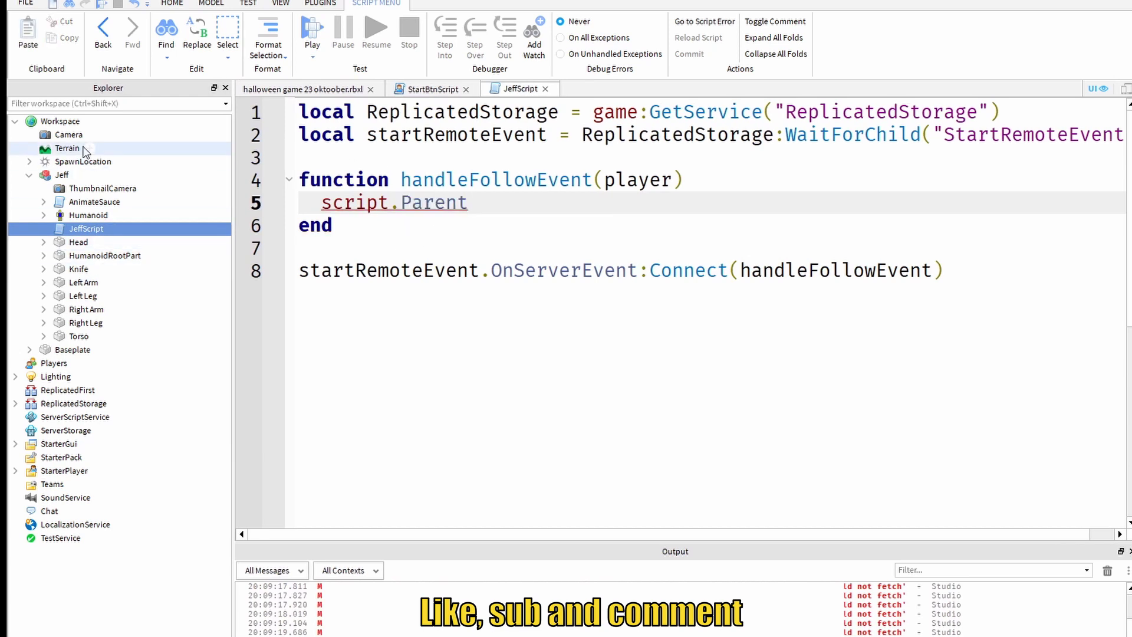
left_click(62, 175)
left_click(525, 213)
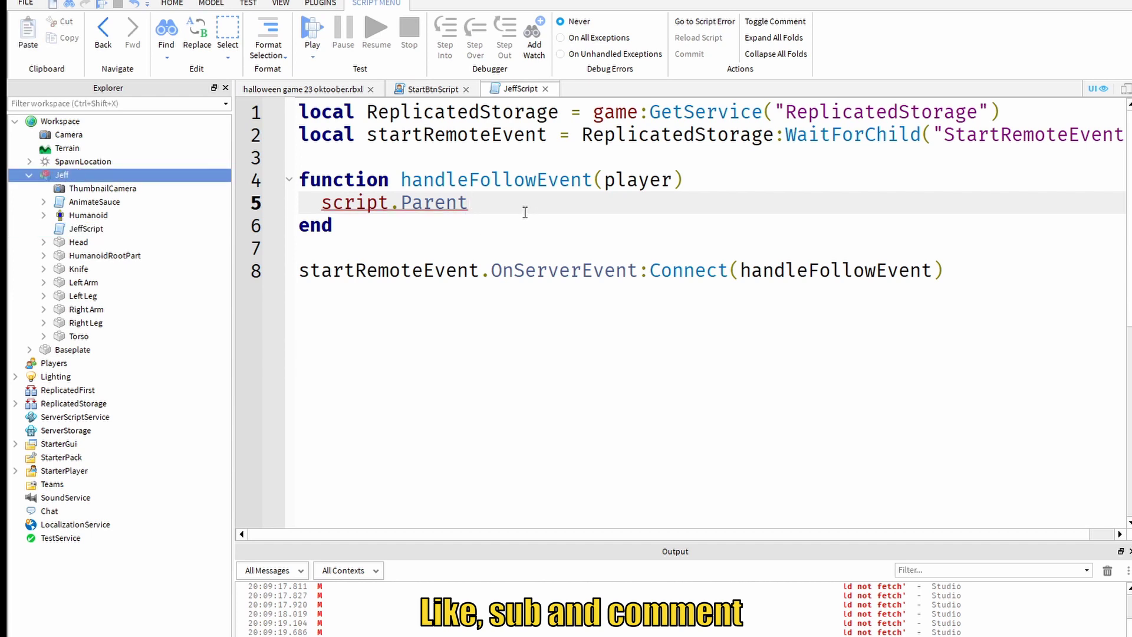
type(".H")
key("Tab")
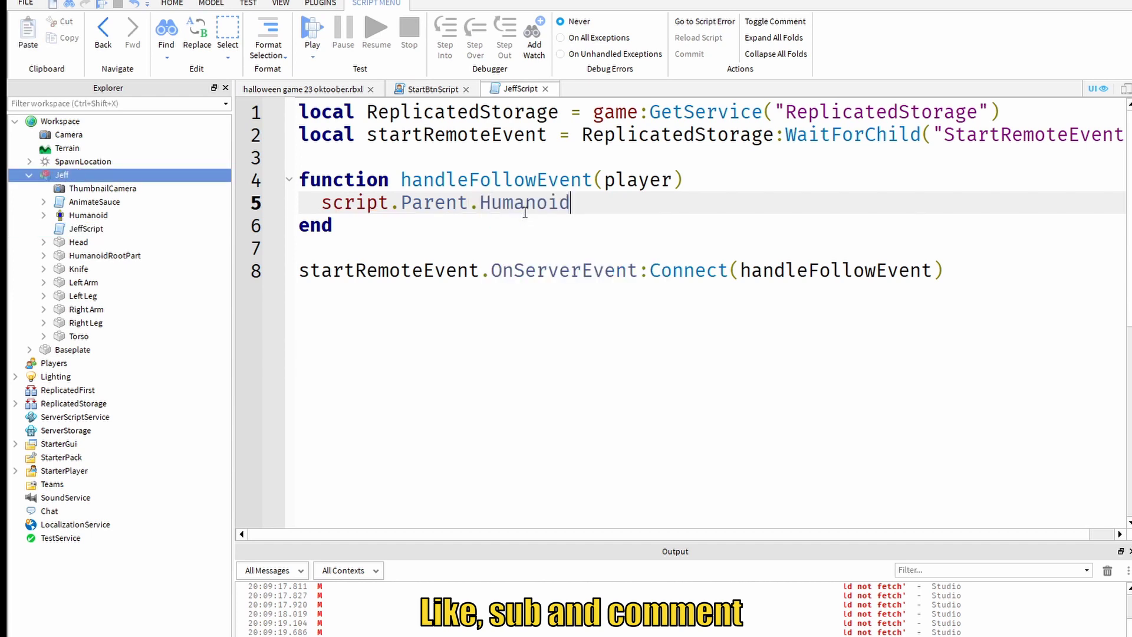
left_click(97, 214)
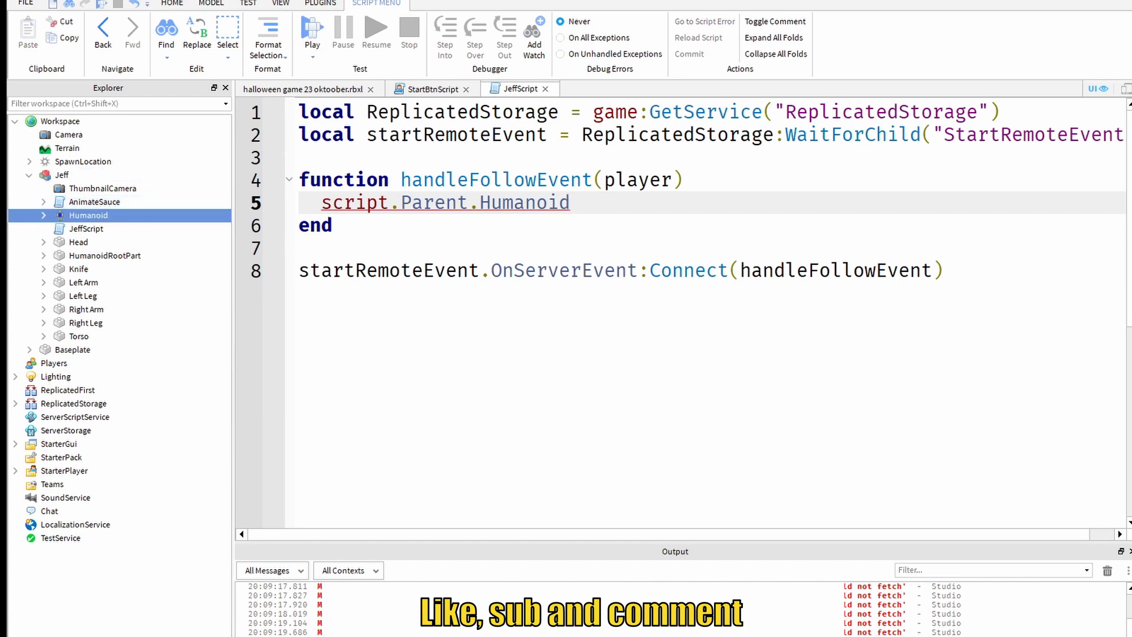
left_click_drag(572, 203, 320, 202)
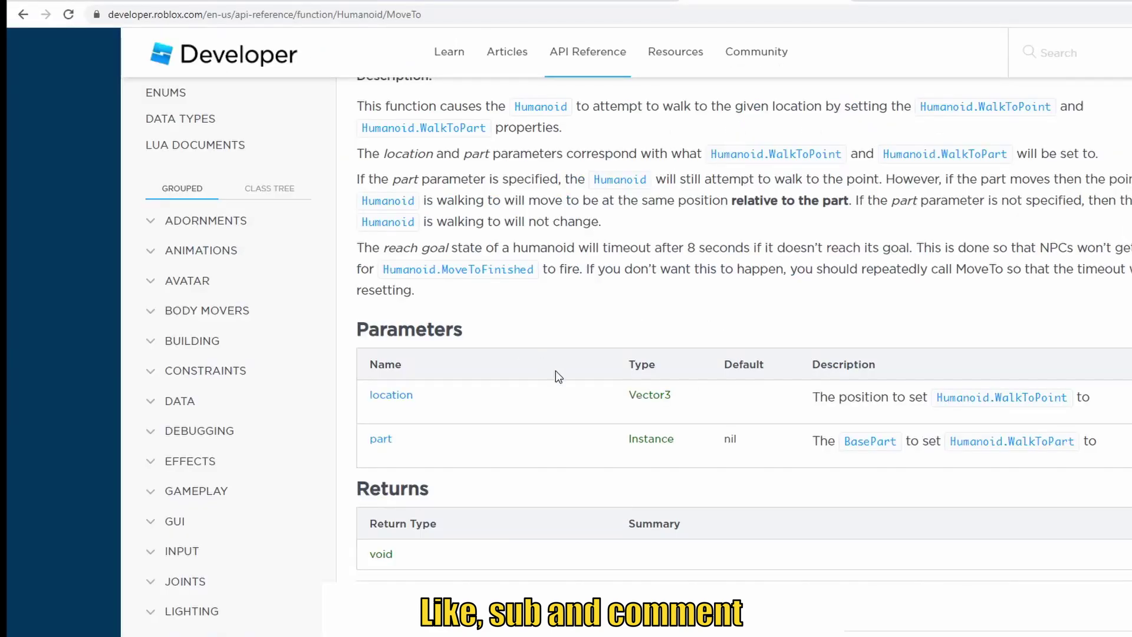
scroll(556, 376, "up", 3)
left_click_drag(453, 146, 393, 146)
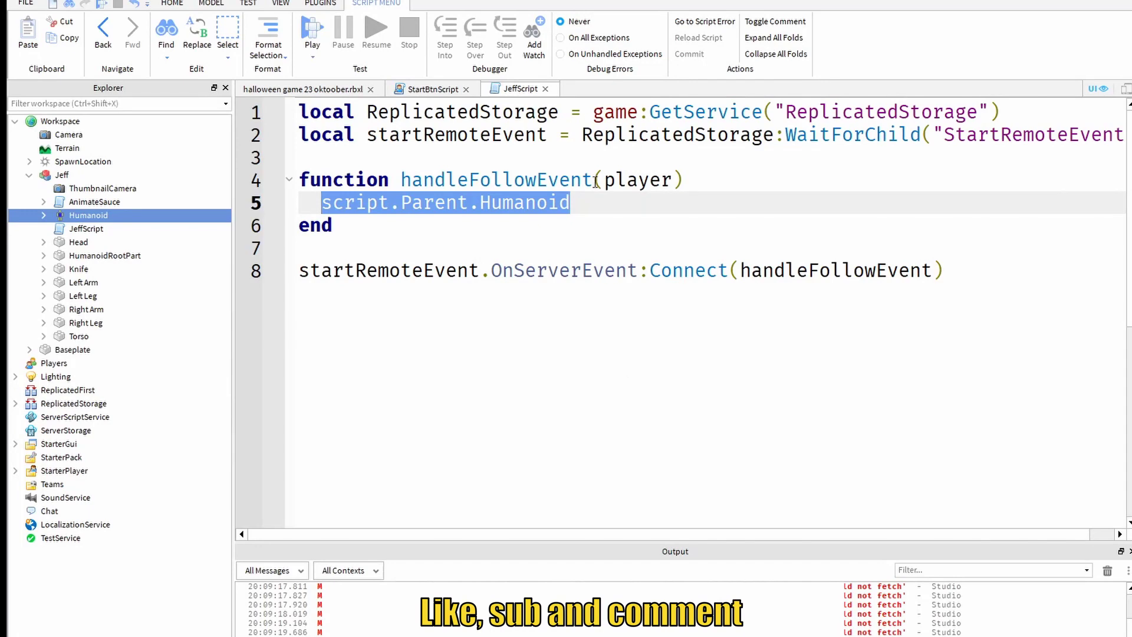
Step: Complete the line as script.Parent.Humanoid:MoveTo() and review MoveTo's location and part parameters
left_click(599, 203)
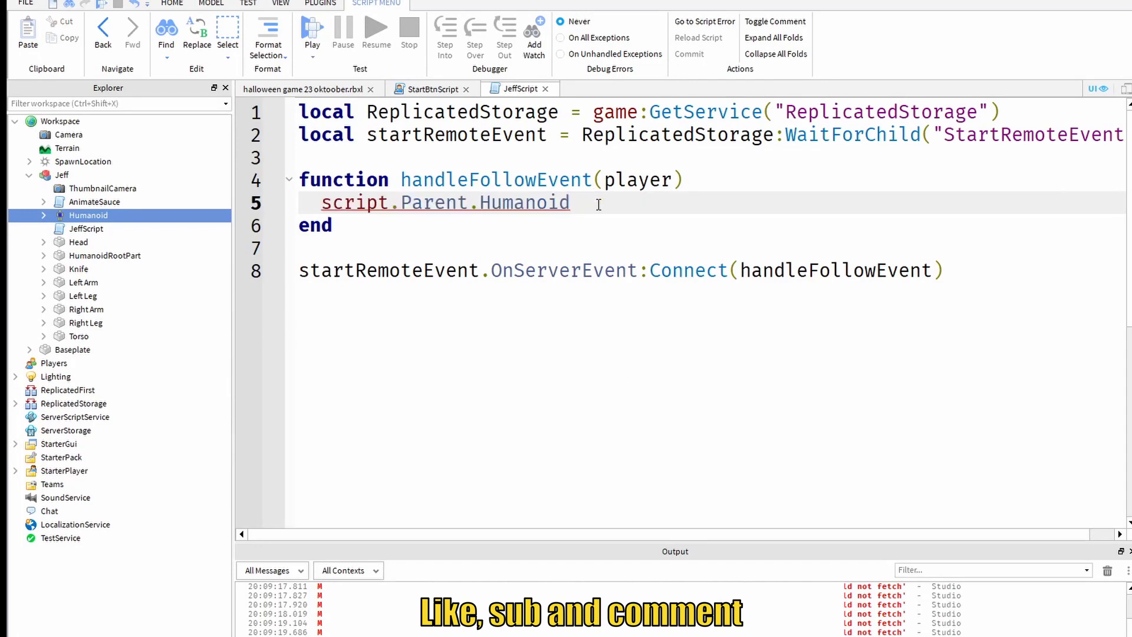
type(":m")
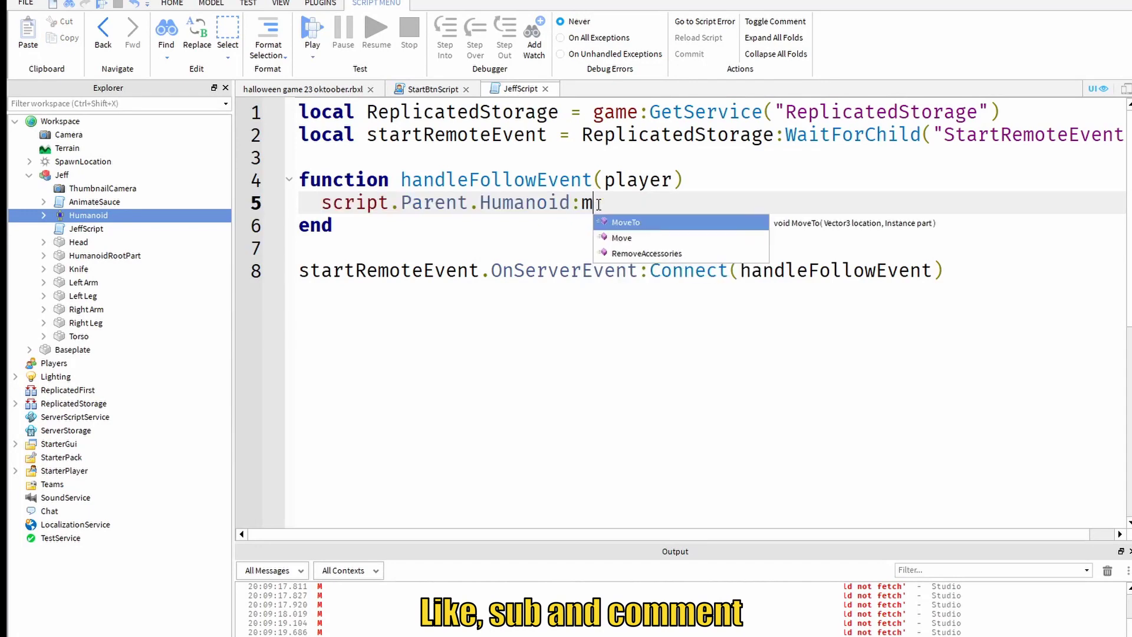
key("Return")
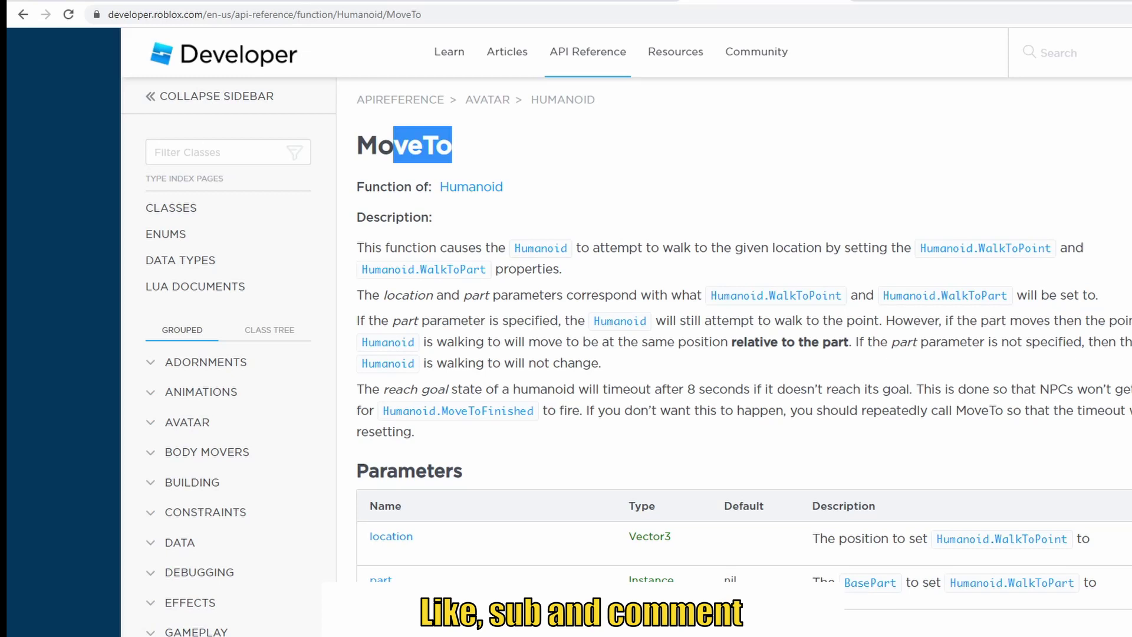
scroll(624, 500, "down", 1)
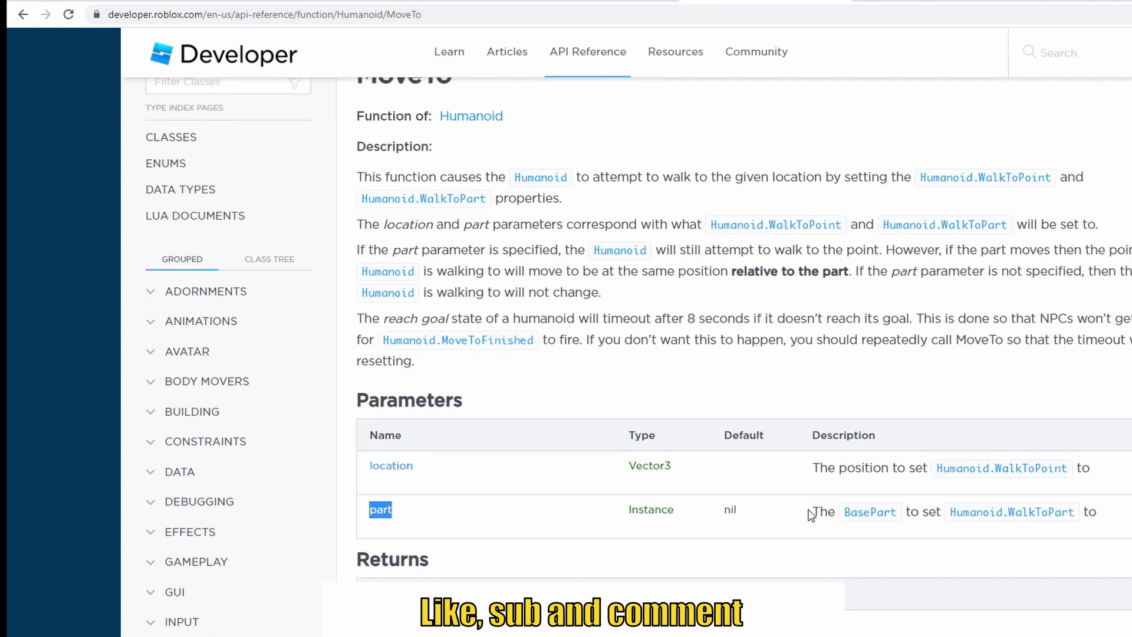
double_click(730, 511)
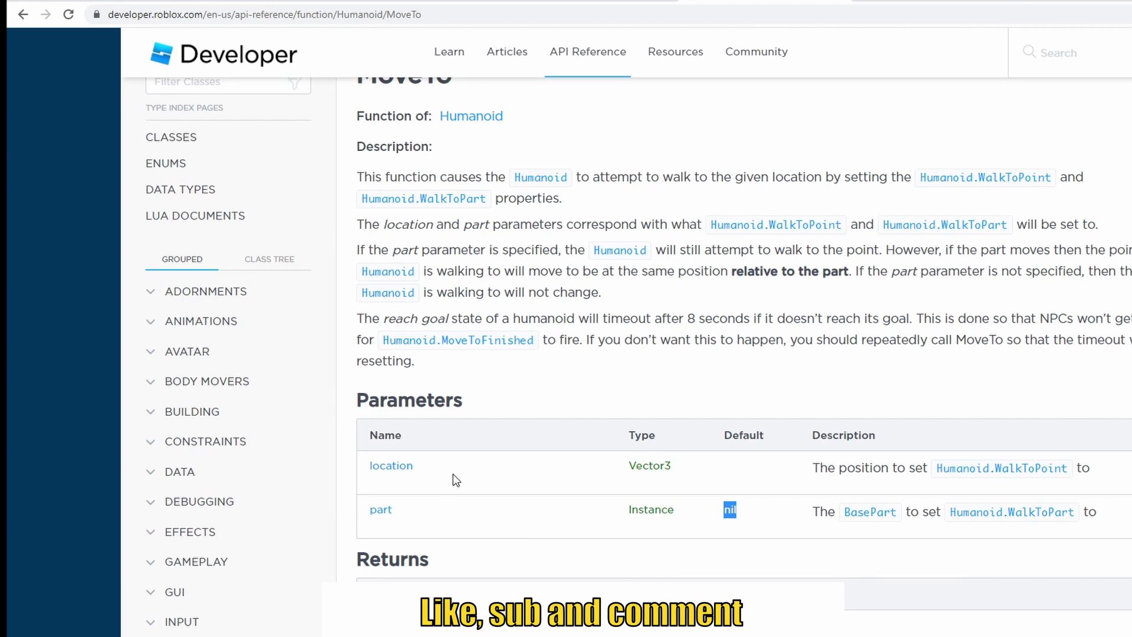
left_click_drag(453, 473, 368, 473)
left_click(406, 471)
key("Down")
key("Up")
key("Up")
key("End")
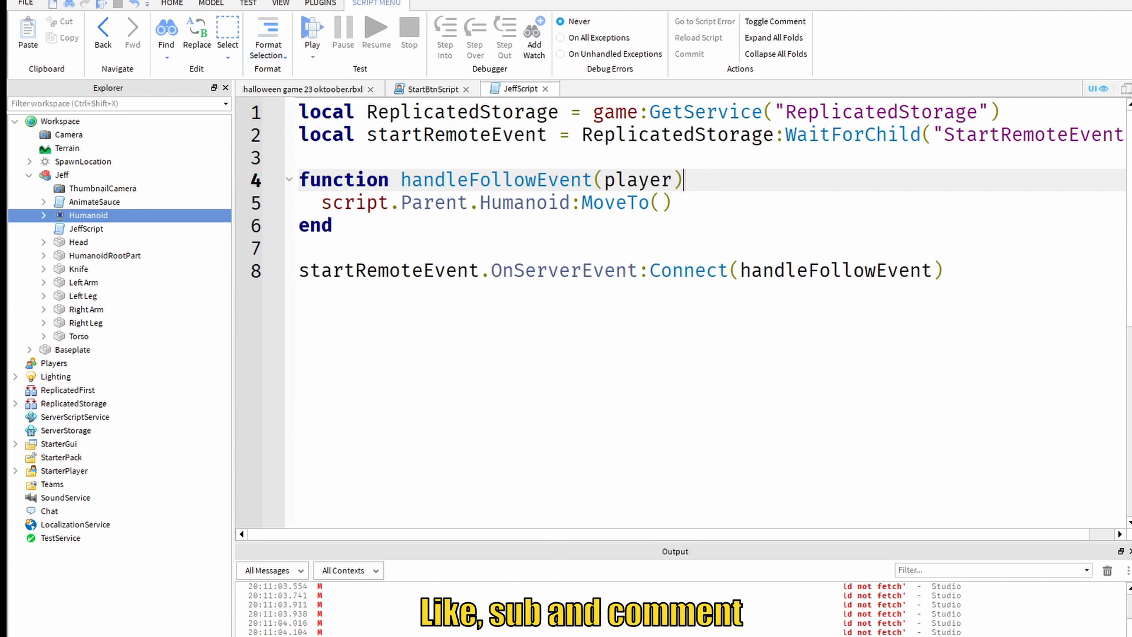
Step: Search the API docs for the Player class and find its Humanoid and Character mentions
key("alt+Tab")
scroll(701, 165, "up", 2)
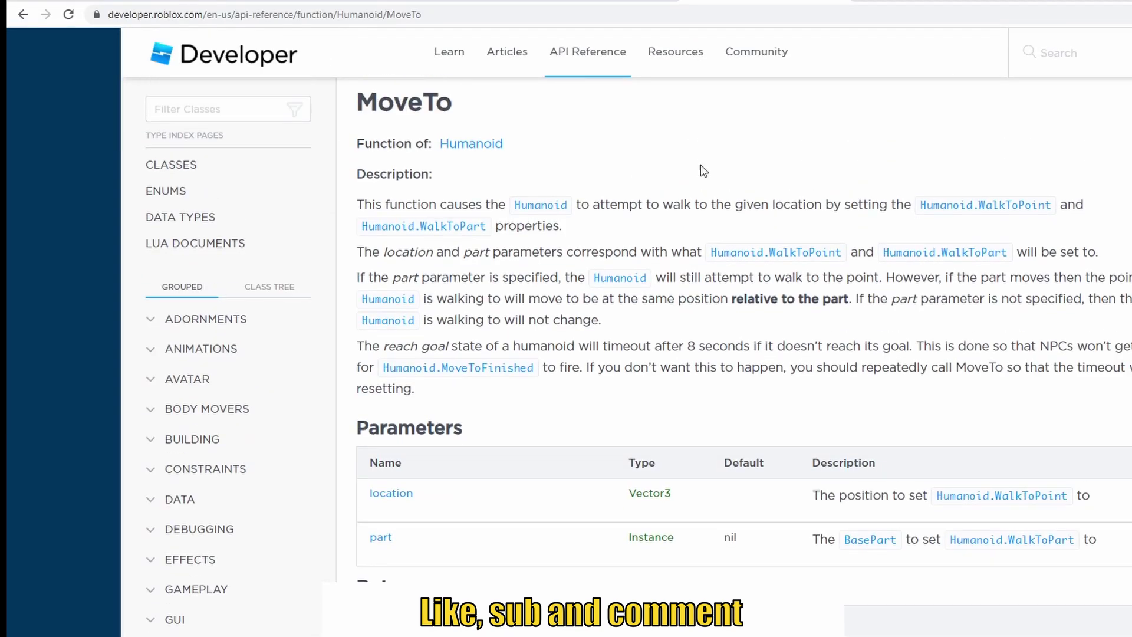
scroll(667, 118, "down", 1)
left_click(1081, 55)
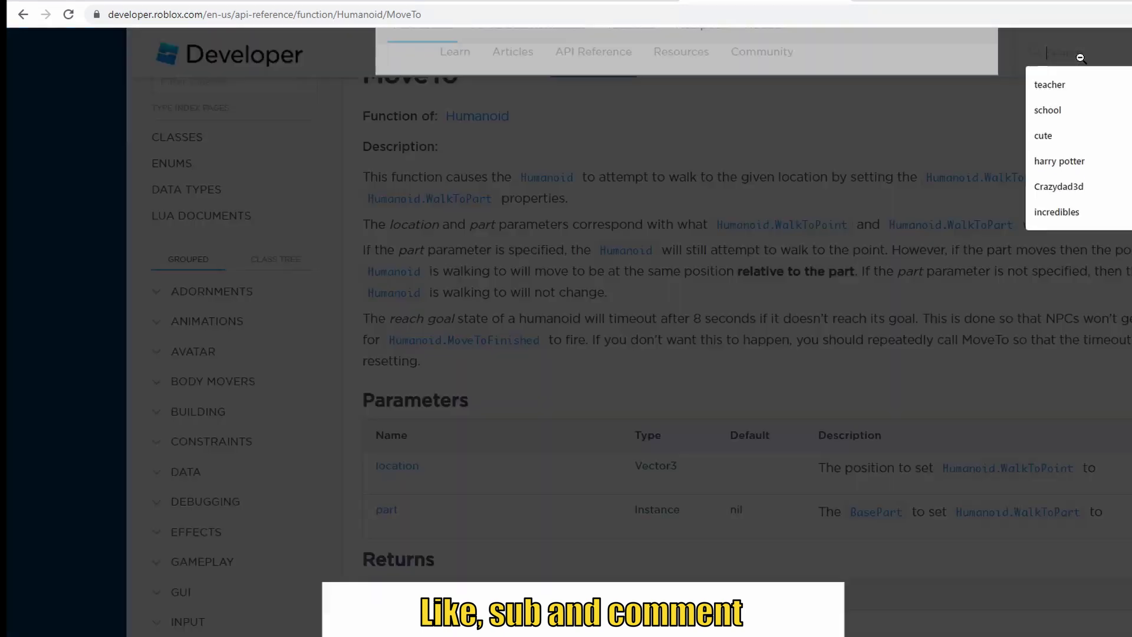
type("Pla")
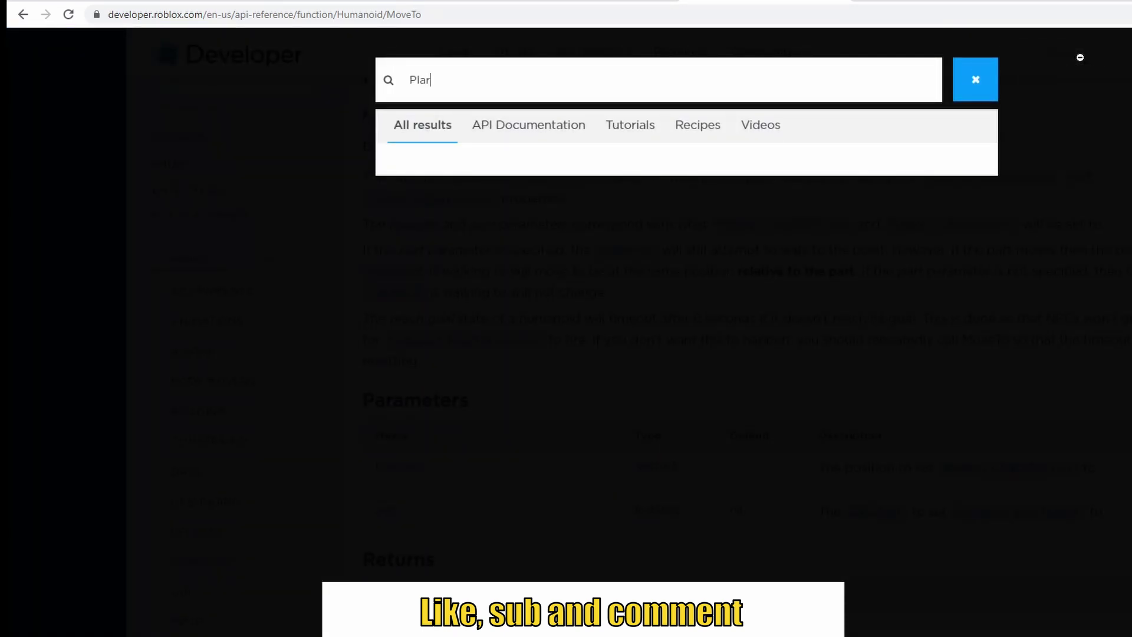
type("yer")
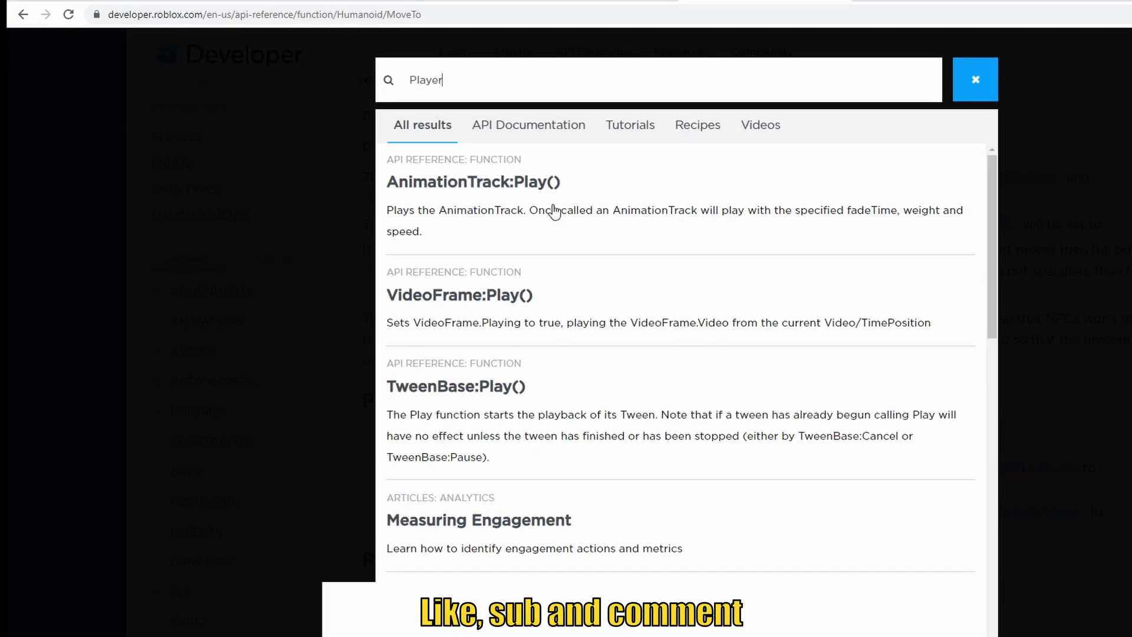
left_click(535, 122)
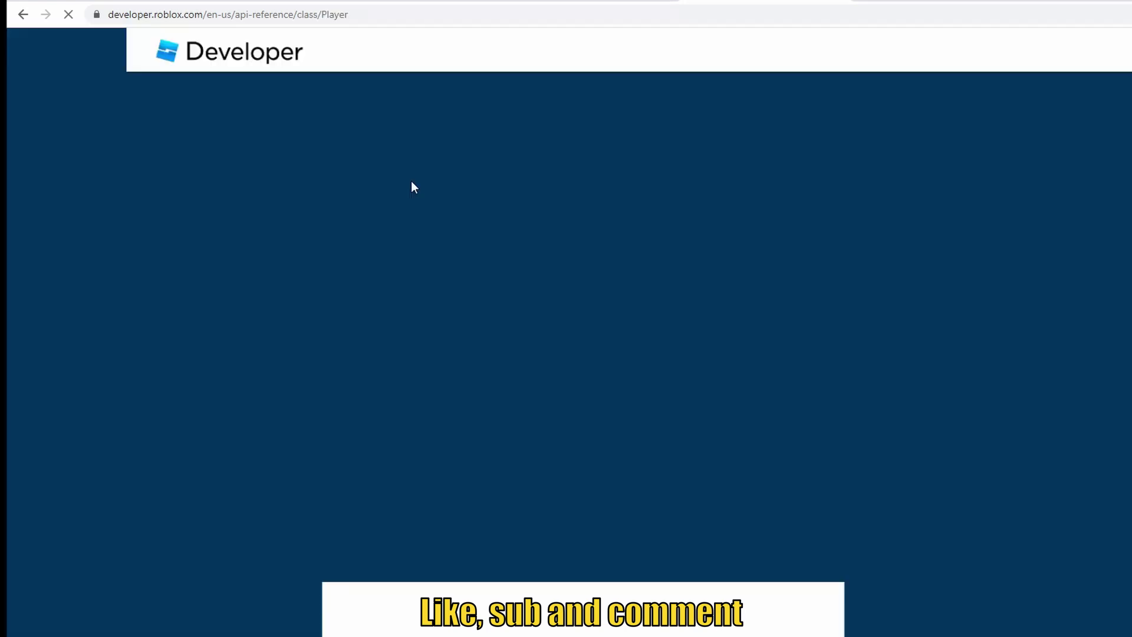
scroll(670, 168, "down", 2)
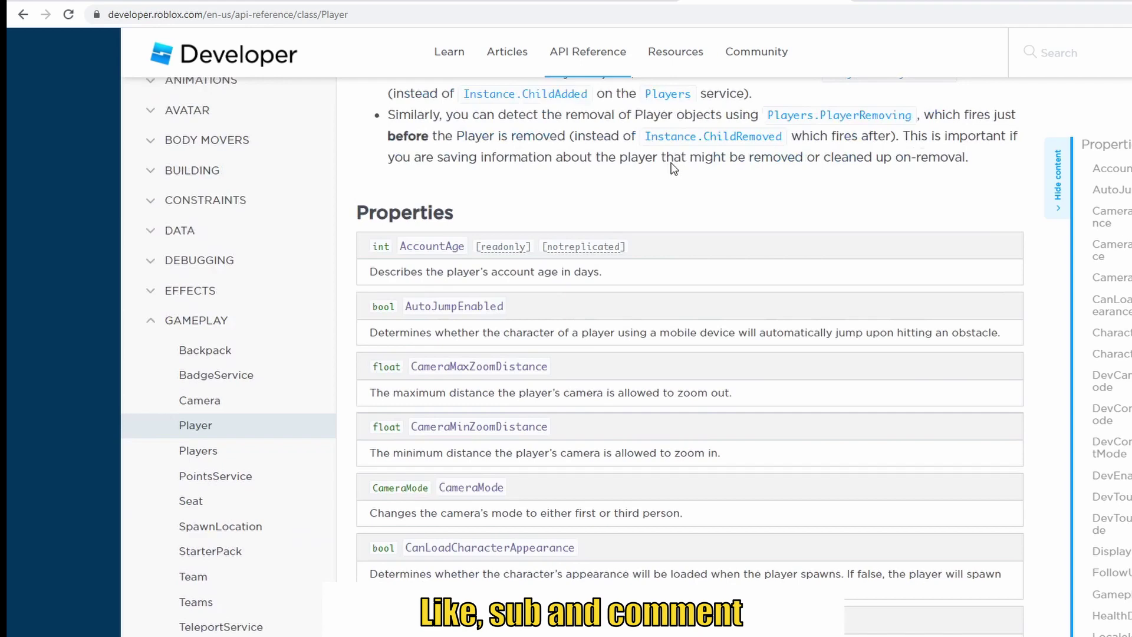
scroll(675, 168, "up", 1)
scroll(686, 186, "up", 2)
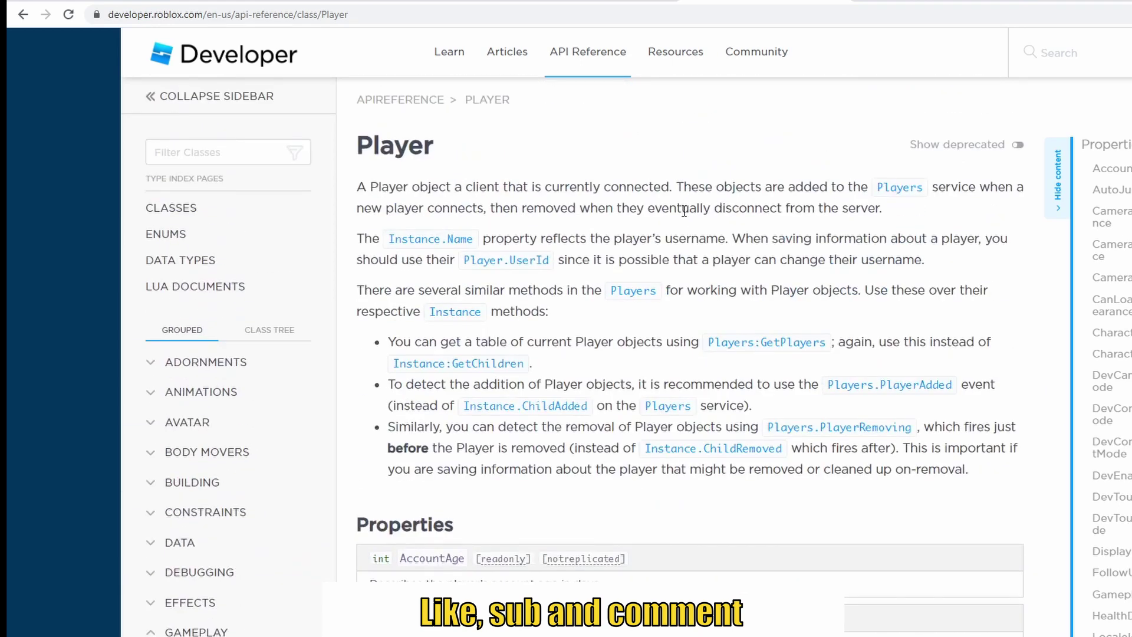
key("ctrl+f")
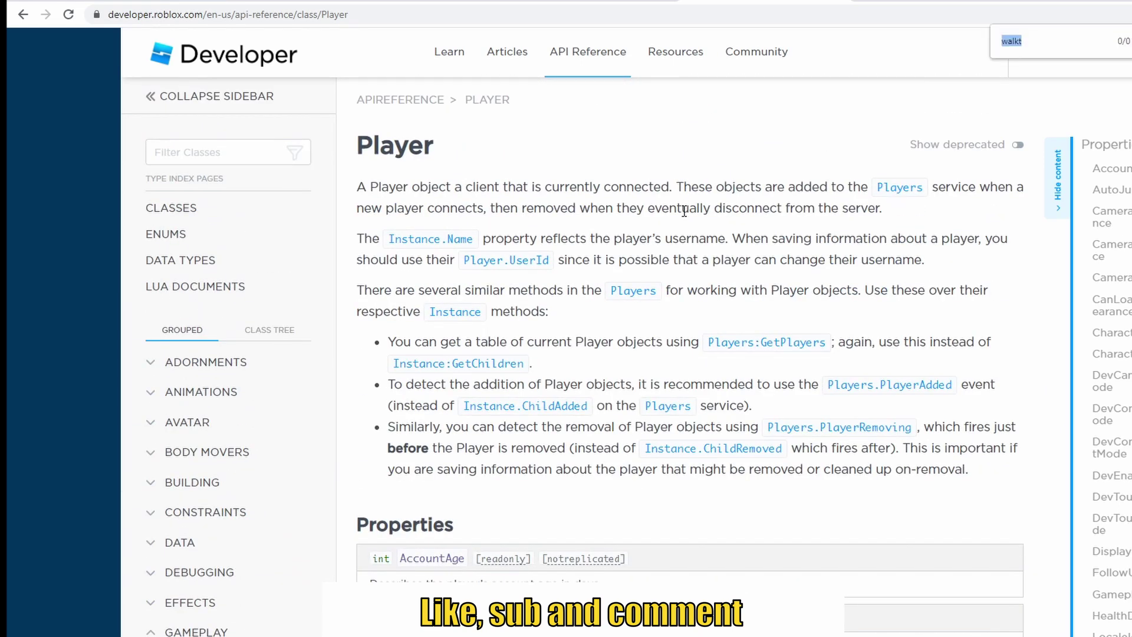
type("humanoid")
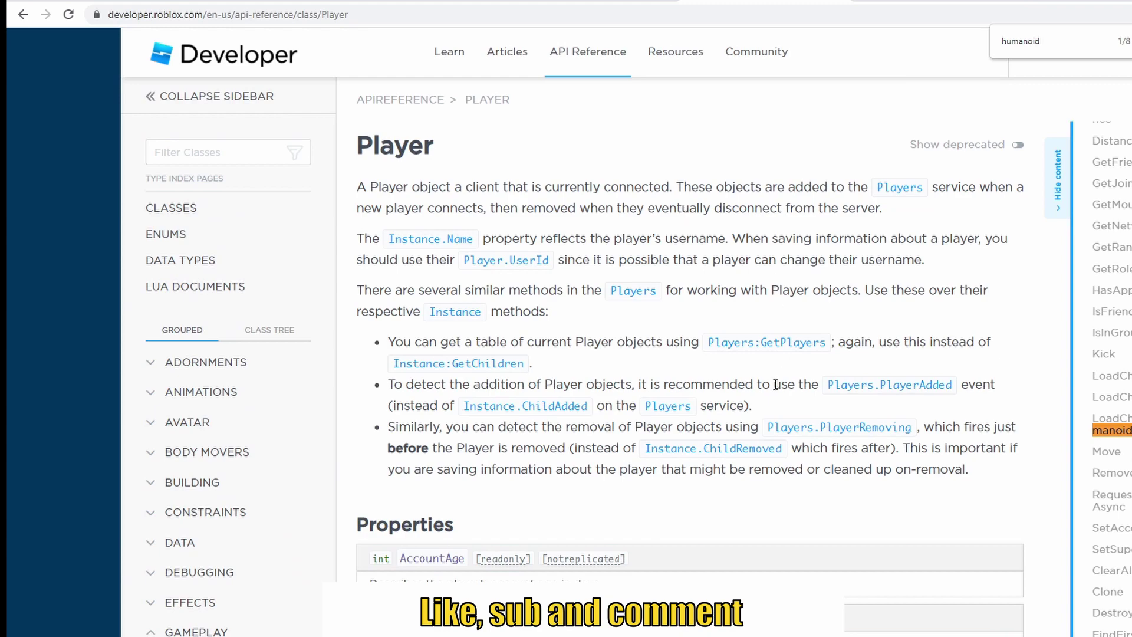
scroll(684, 211, "down", 3)
scroll(683, 211, "down", 10)
scroll(690, 354, "up", 3)
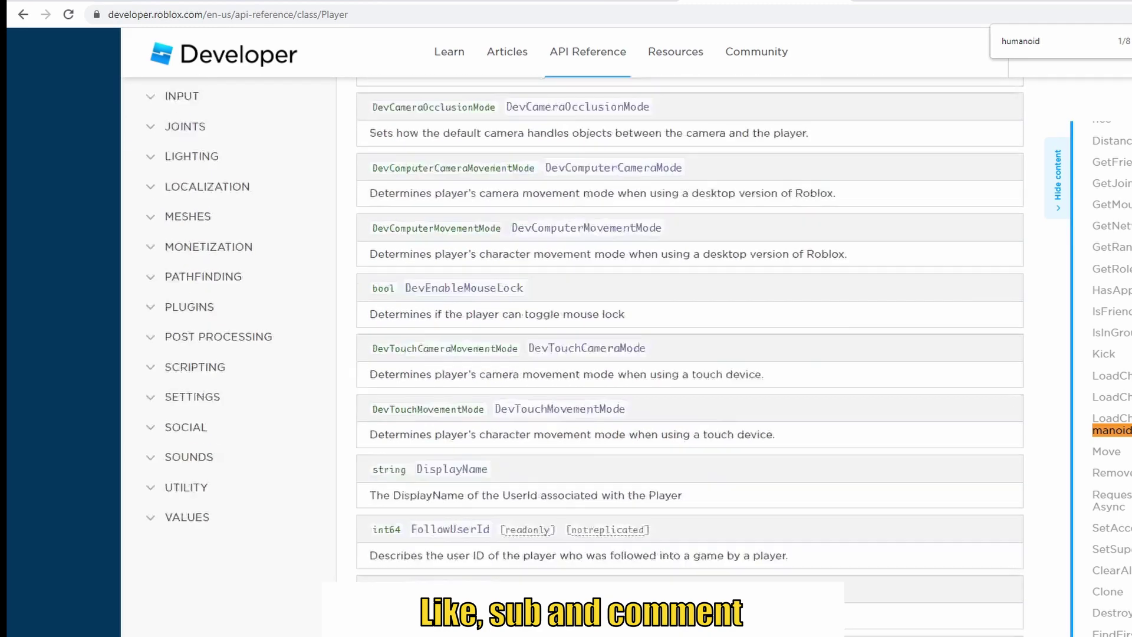
scroll(690, 354, "down", 3)
scroll(691, 354, "down", 10)
scroll(691, 353, "down", 10)
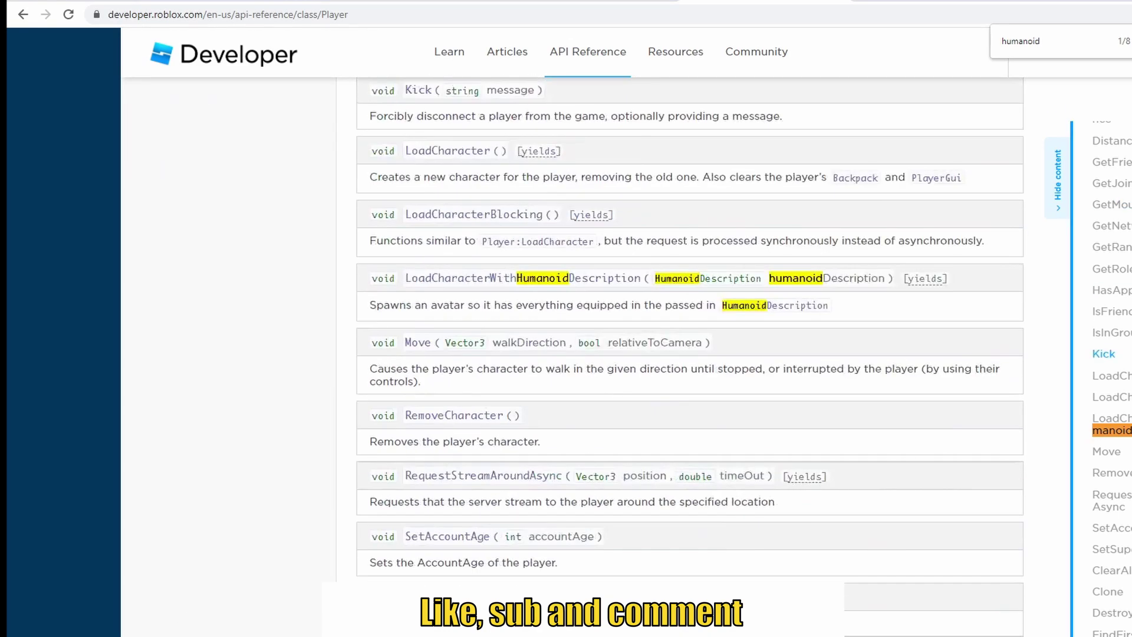
scroll(690, 354, "up", 10)
scroll(690, 354, "up", 7)
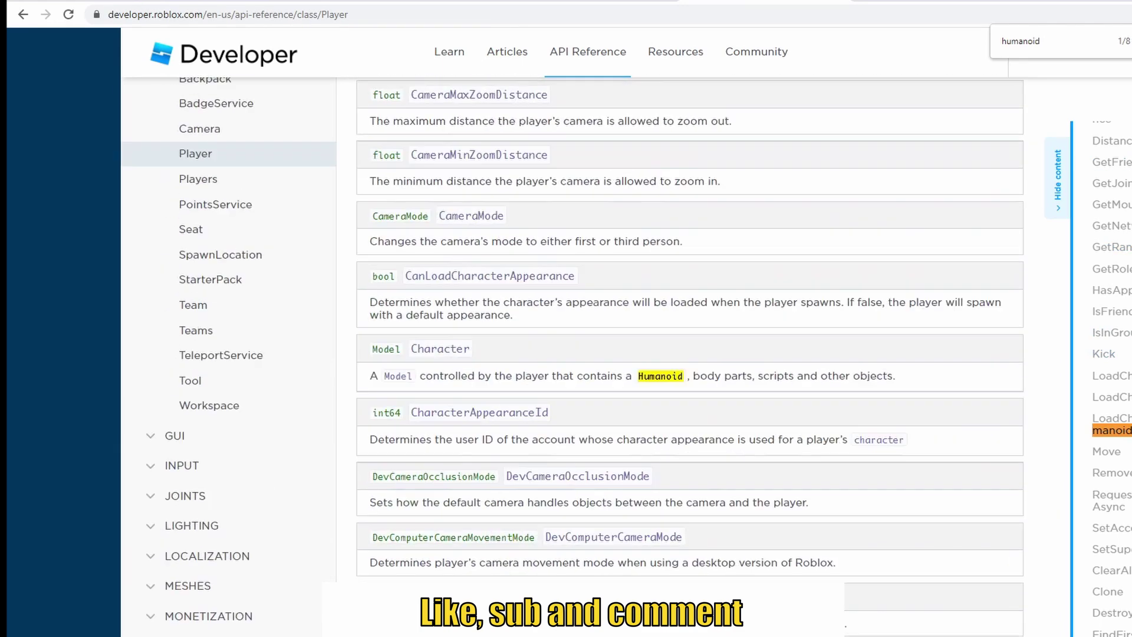
scroll(690, 355, "up", 3)
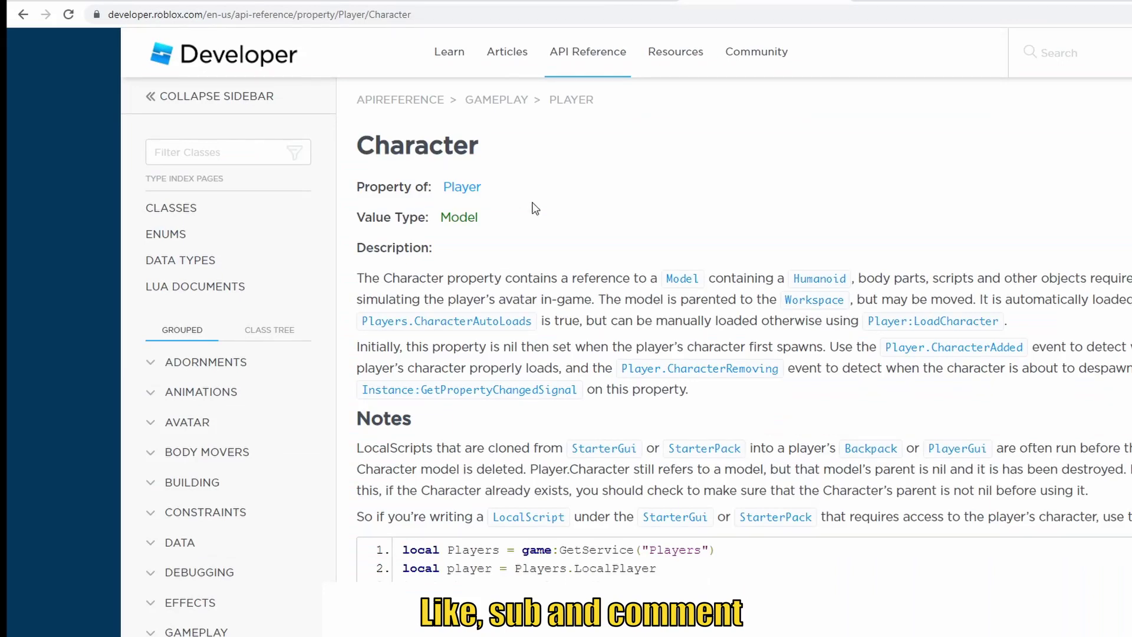
scroll(600, 258, "down", 3)
scroll(600, 258, "up", 2)
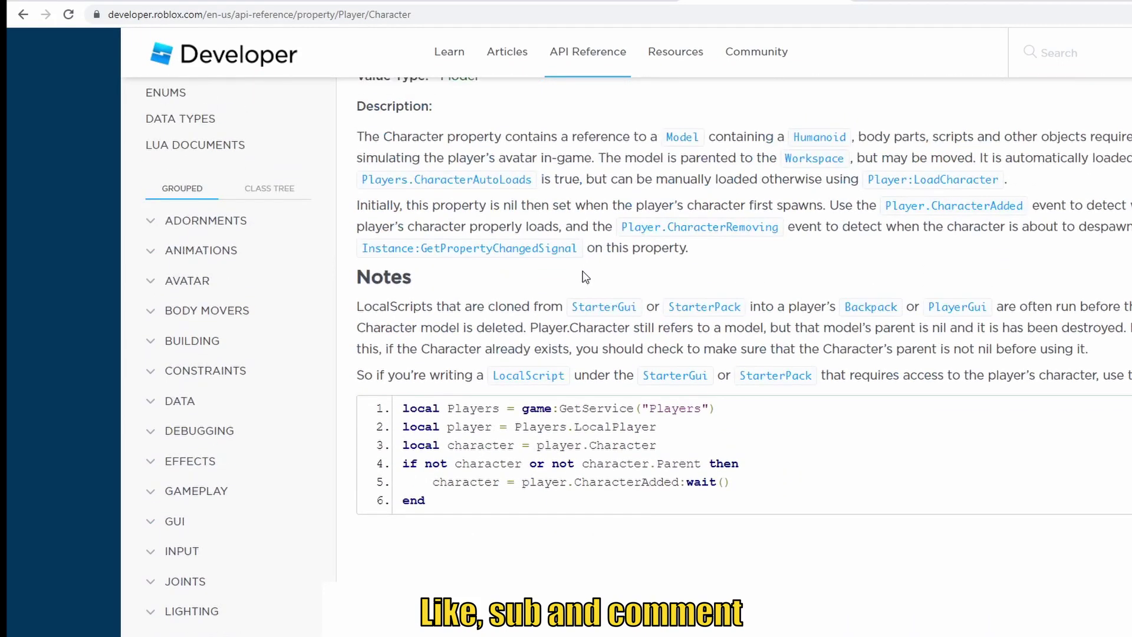
Step: Go back from the Character property page to the Player class page
key("alt+Left")
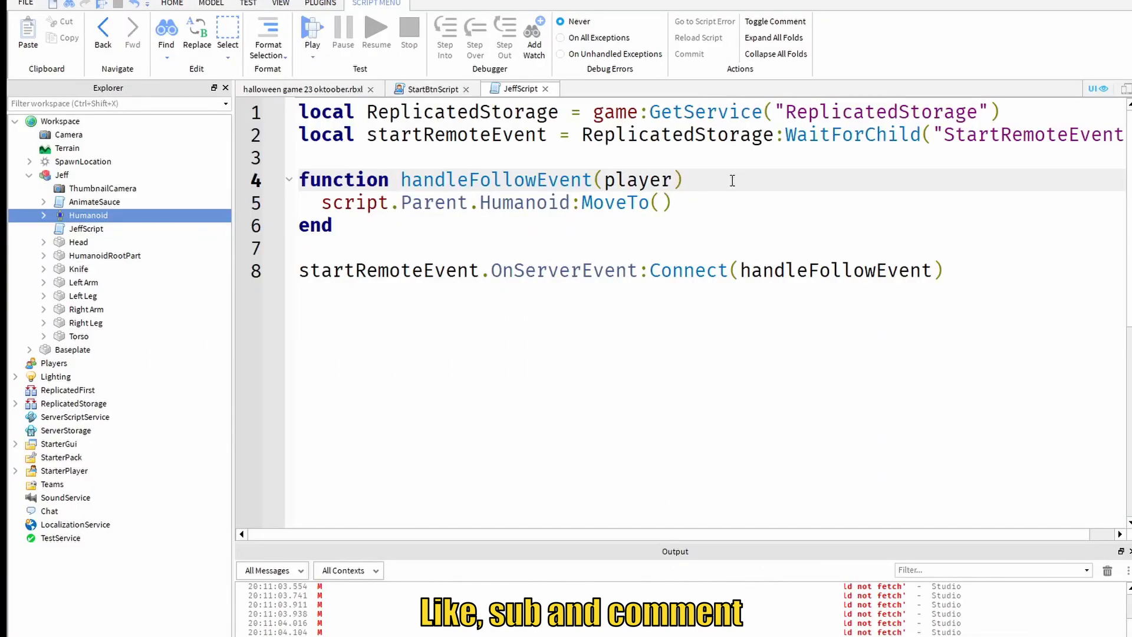
Step: Add a humanoidRootPart variable on line 5 taken from the player's Character
key("Return")
type("pl")
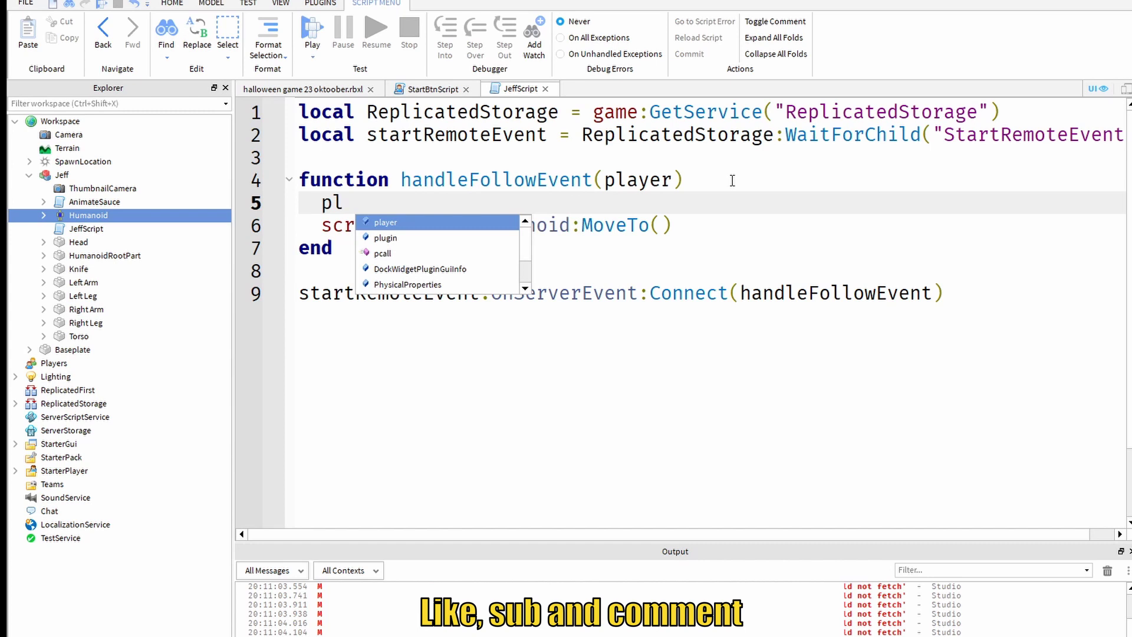
key("Tab")
type("Cjar")
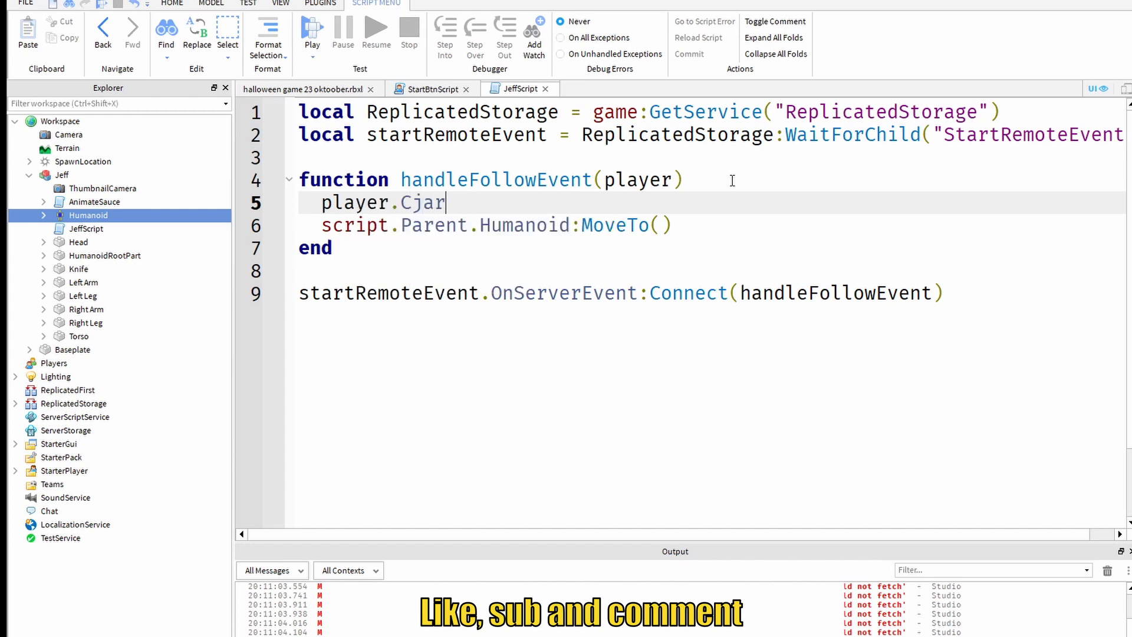
key("BackSpace")
key("BackSpace")
key("BackSpace")
type("harac")
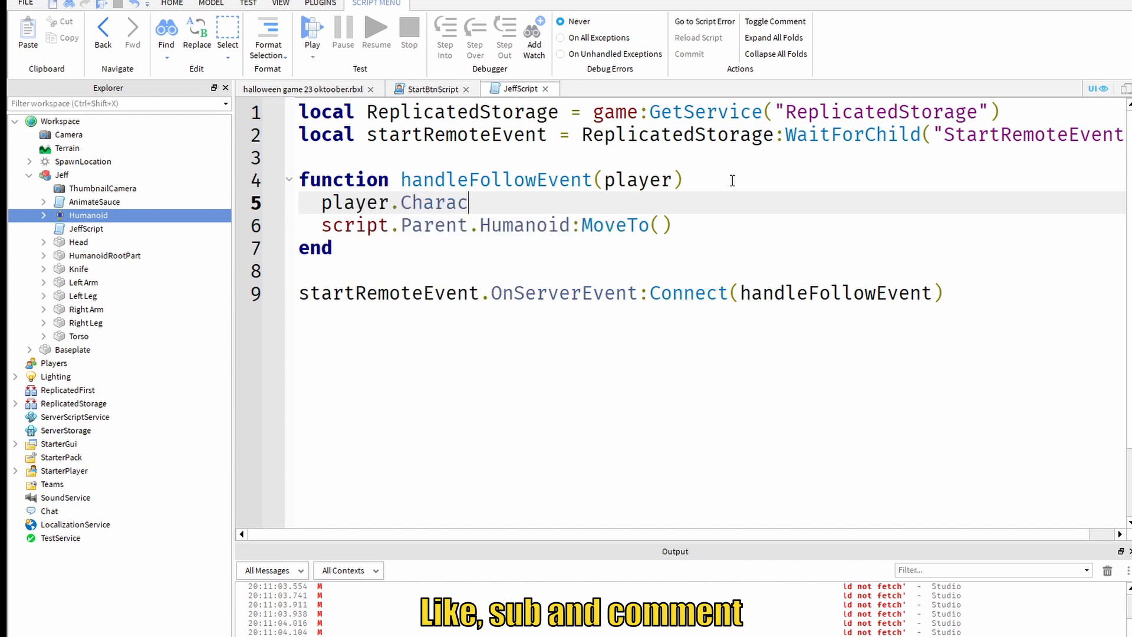
type("ter.H")
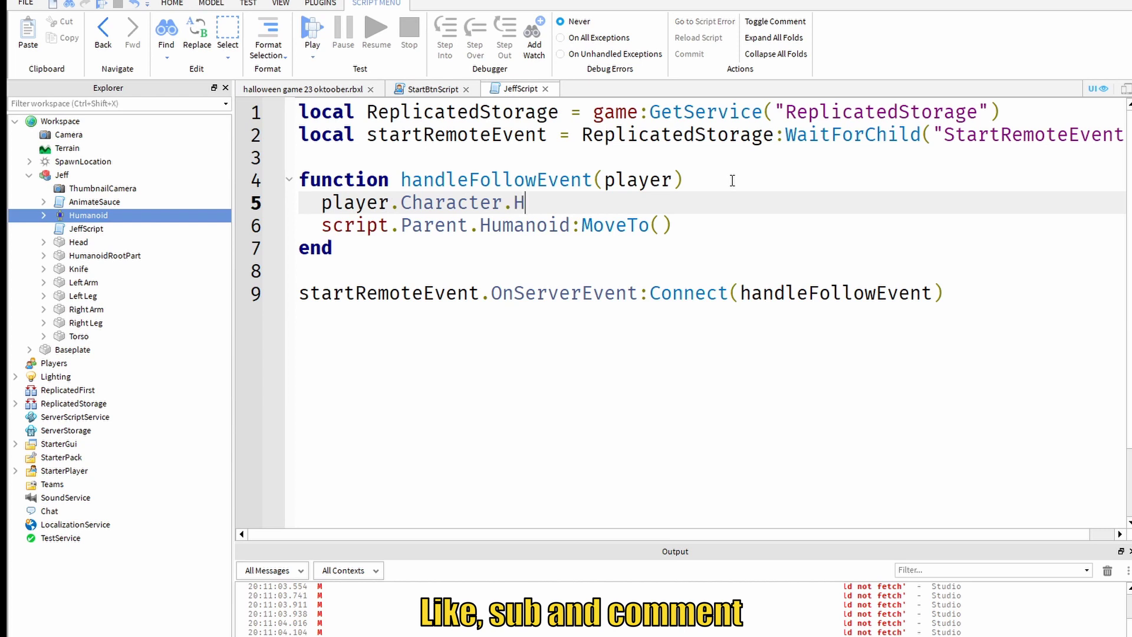
type("umanoid")
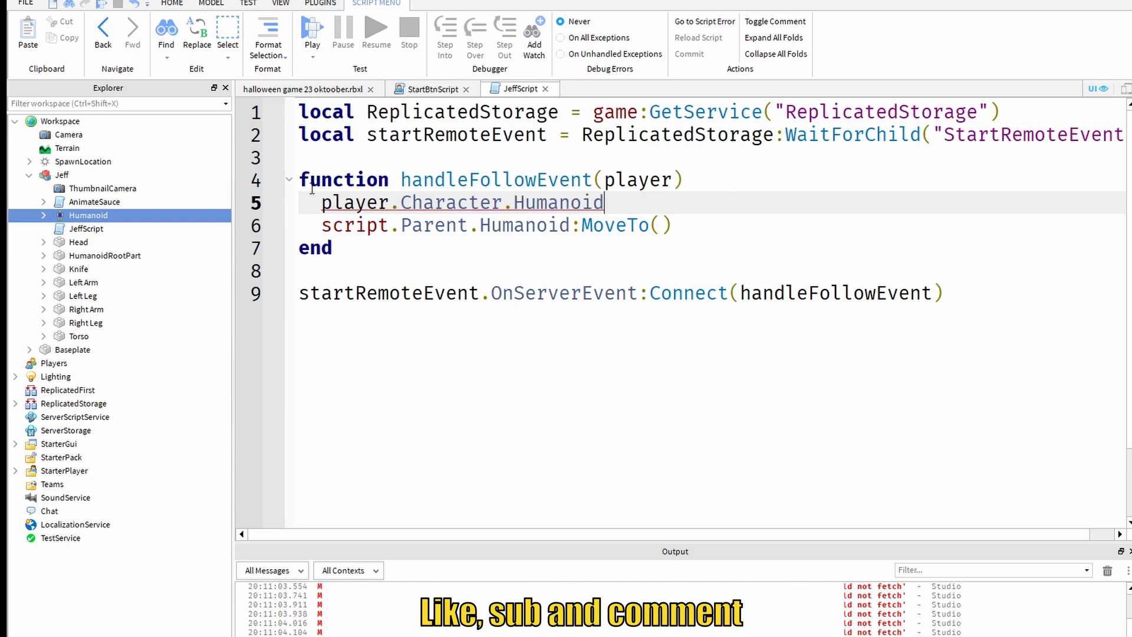
mouse_move(89, 215)
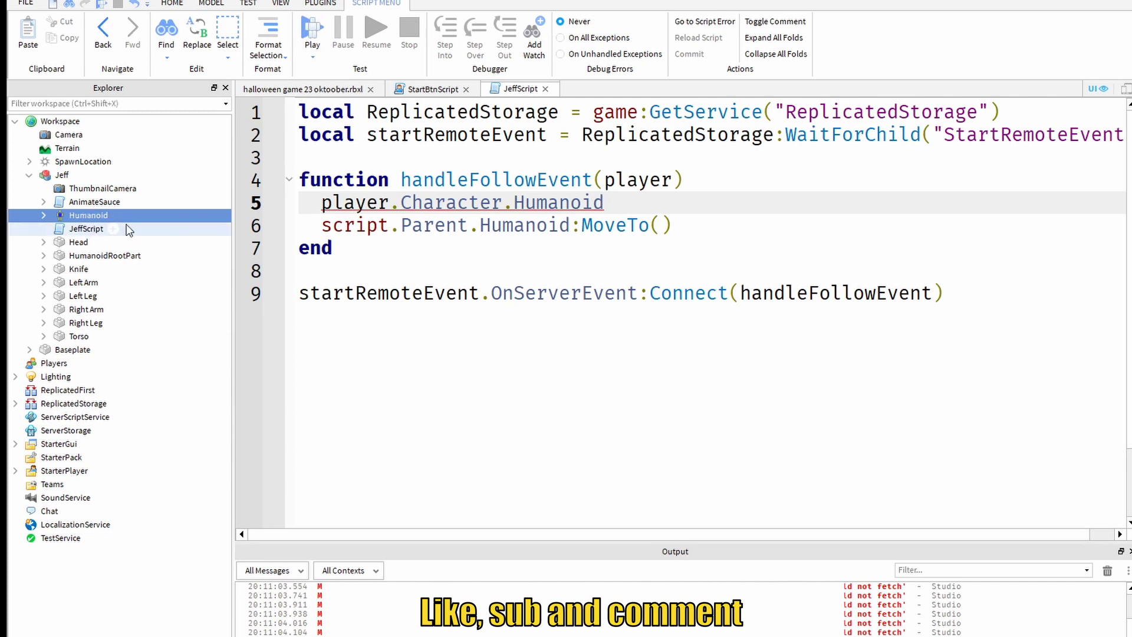
type(".Parent")
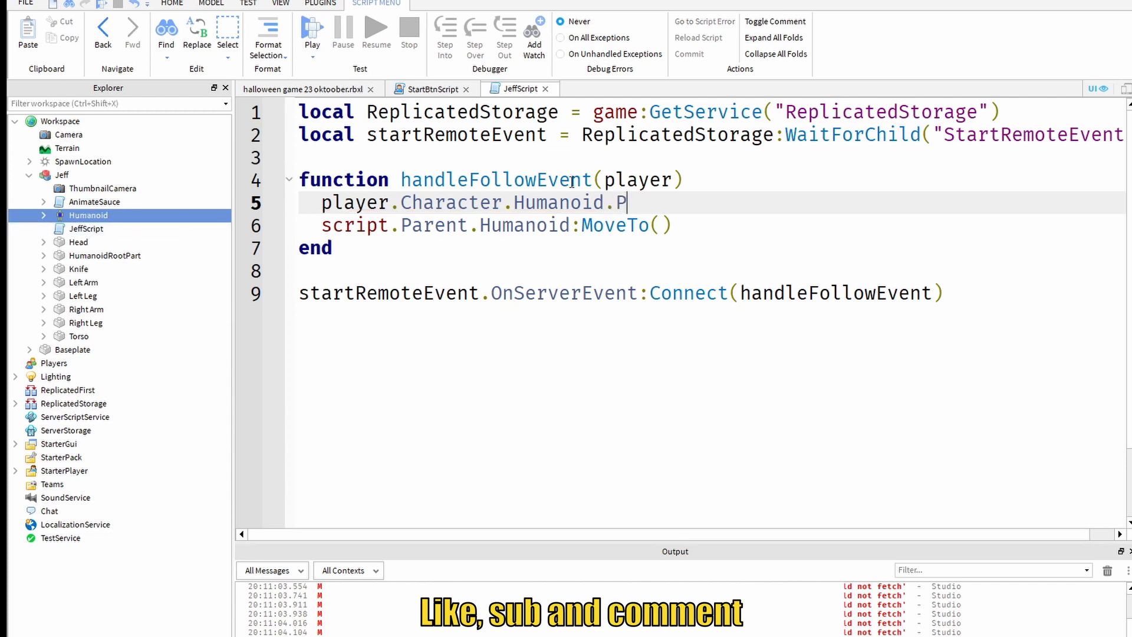
left_click(59, 178)
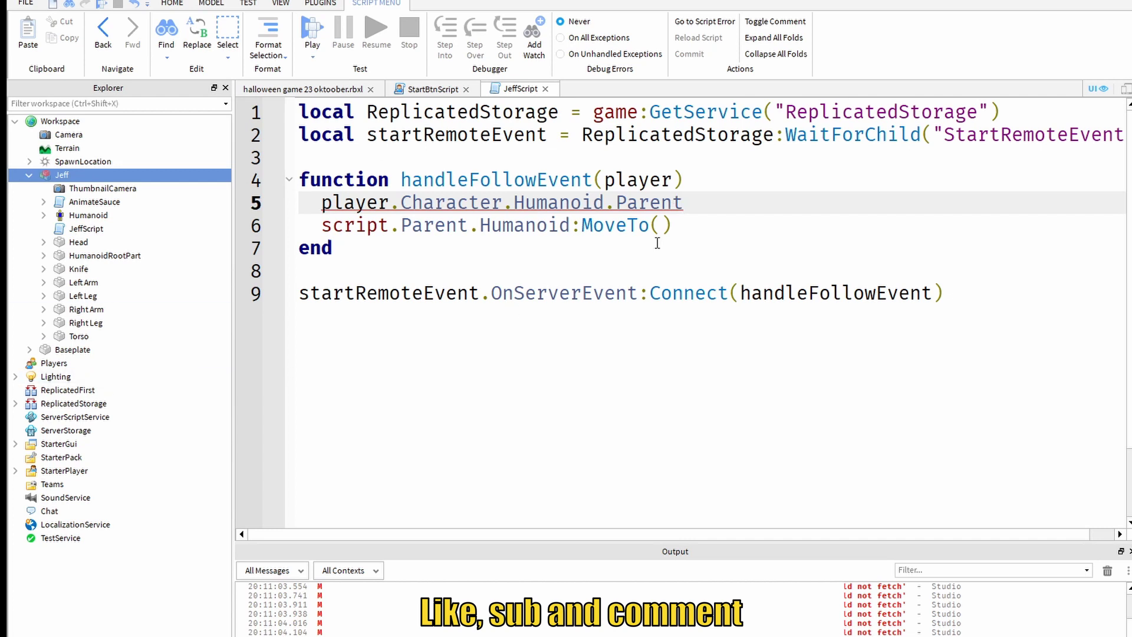
type(".HU")
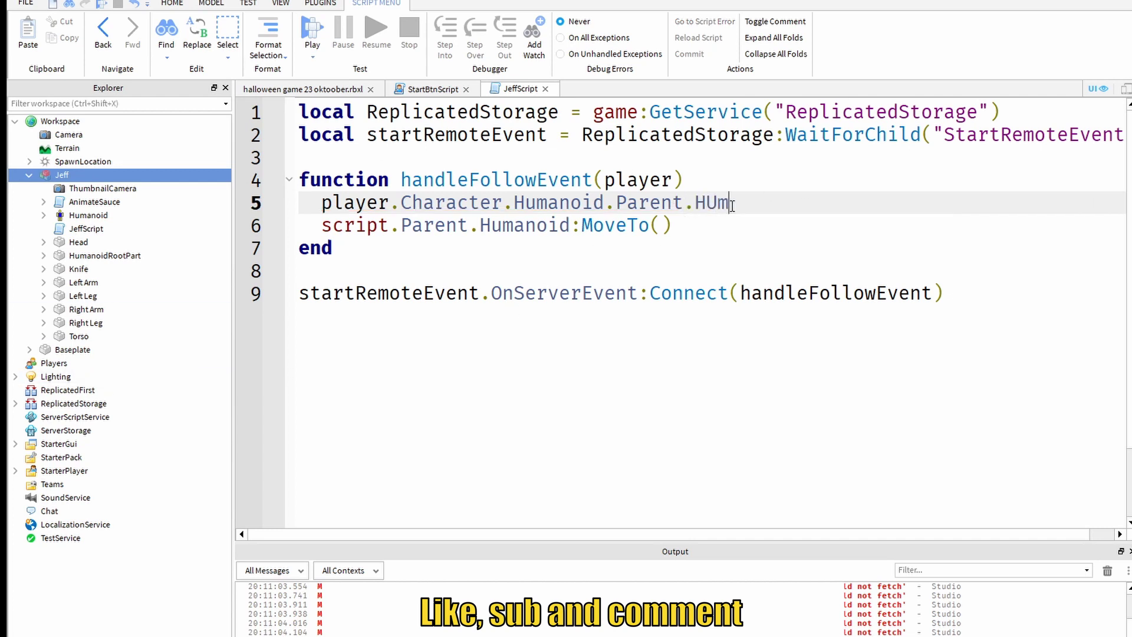
key("BackSpace")
type("uma")
type("noidRootPart")
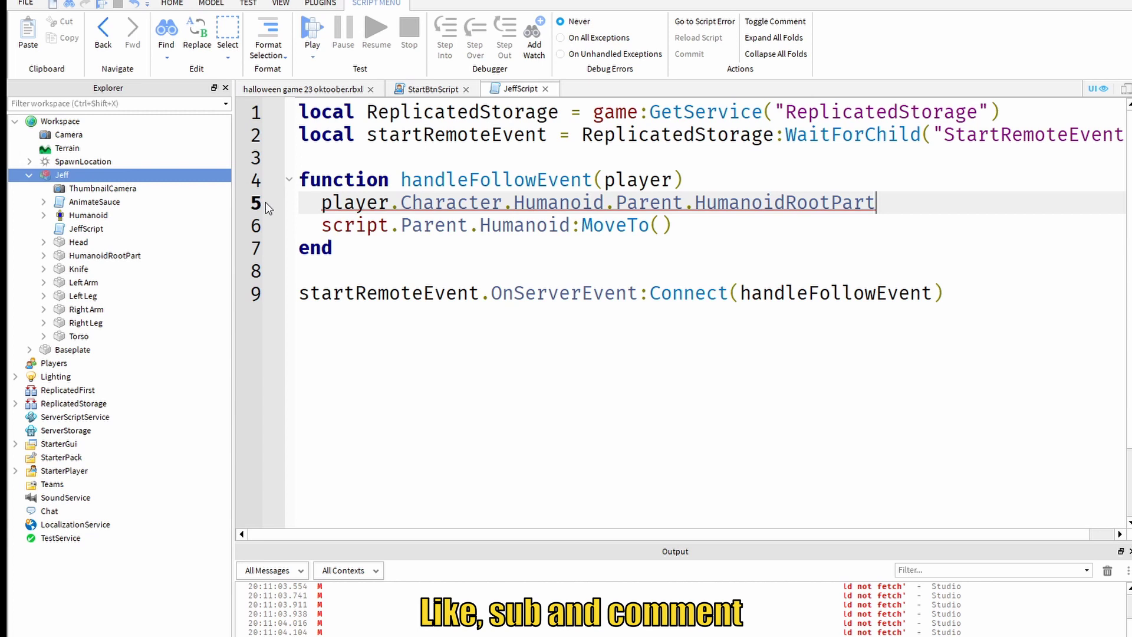
left_click(321, 202)
type("o")
key("BackSpace")
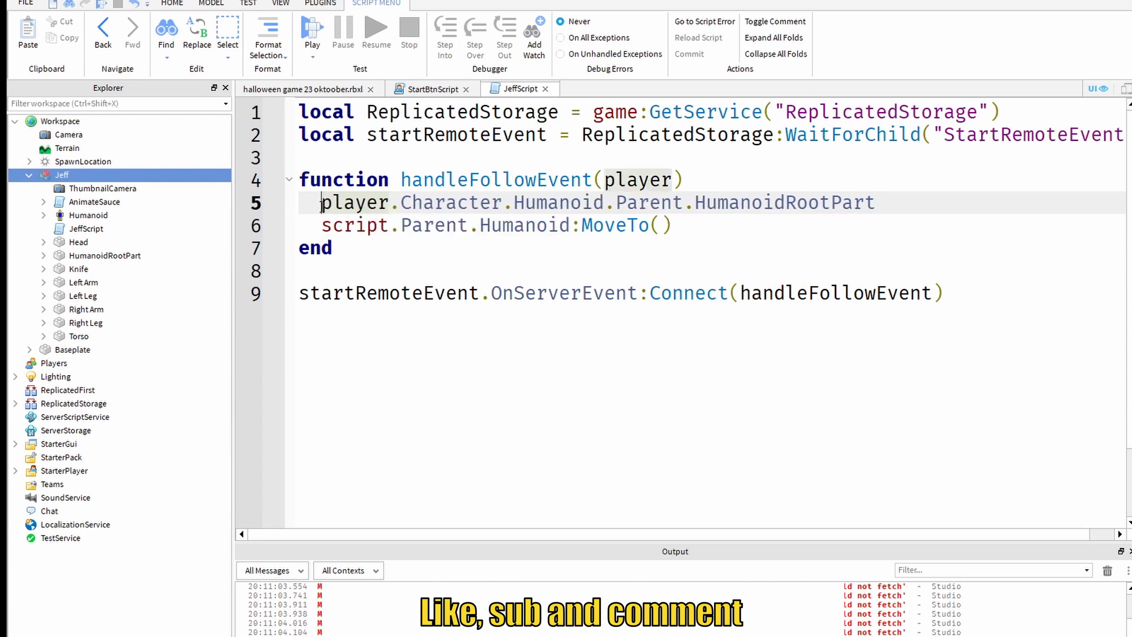
type("loca")
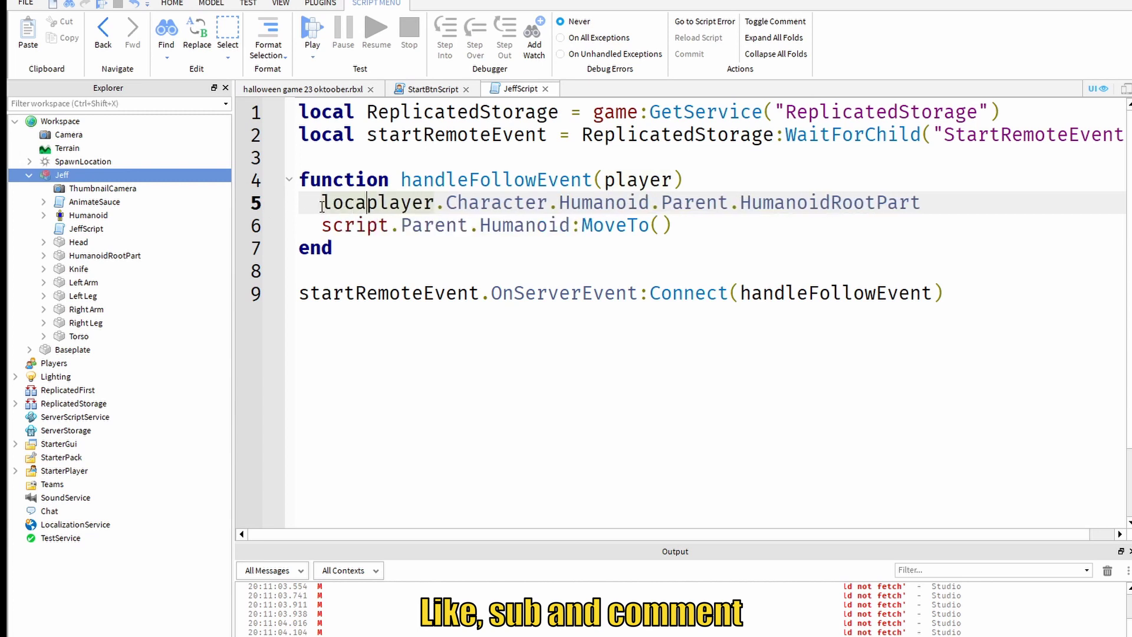
type("l ")
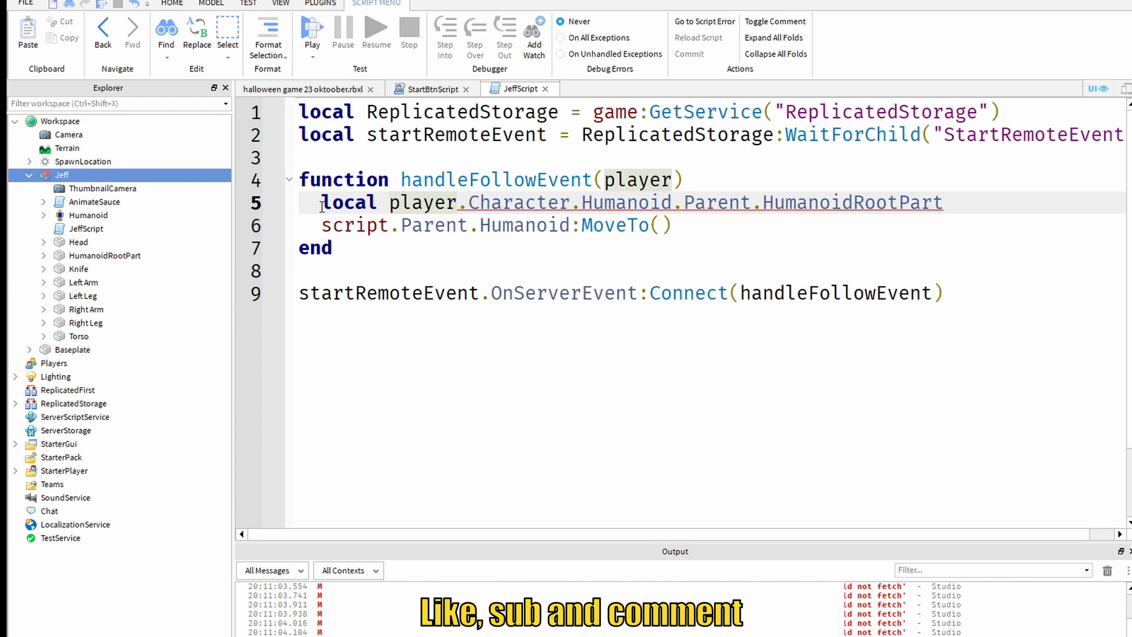
type("hu")
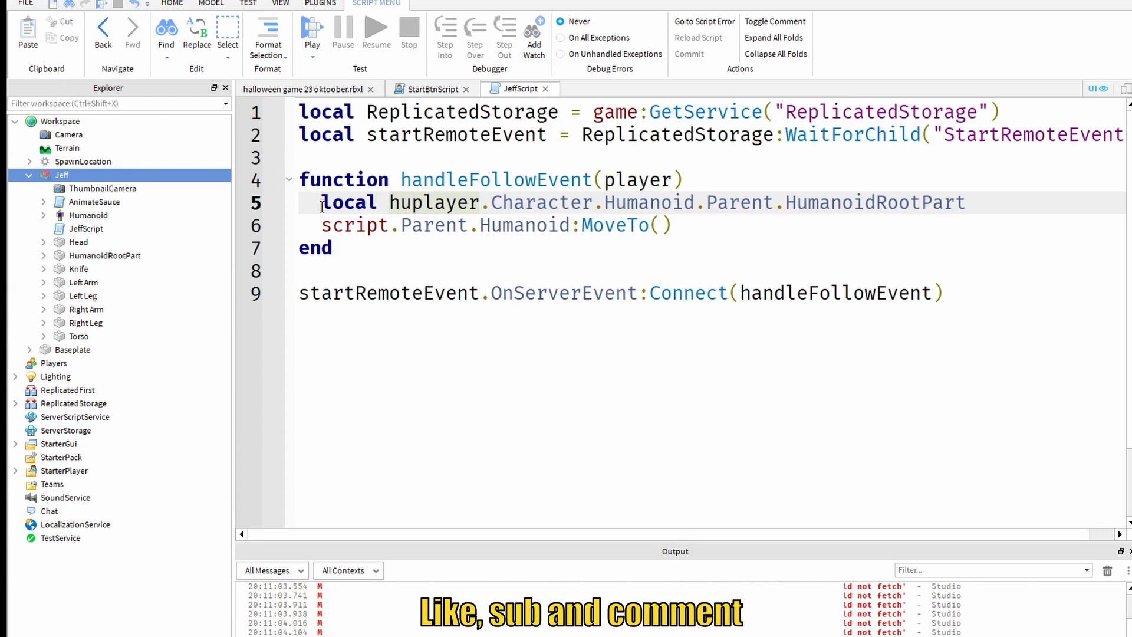
type("manoidRoot")
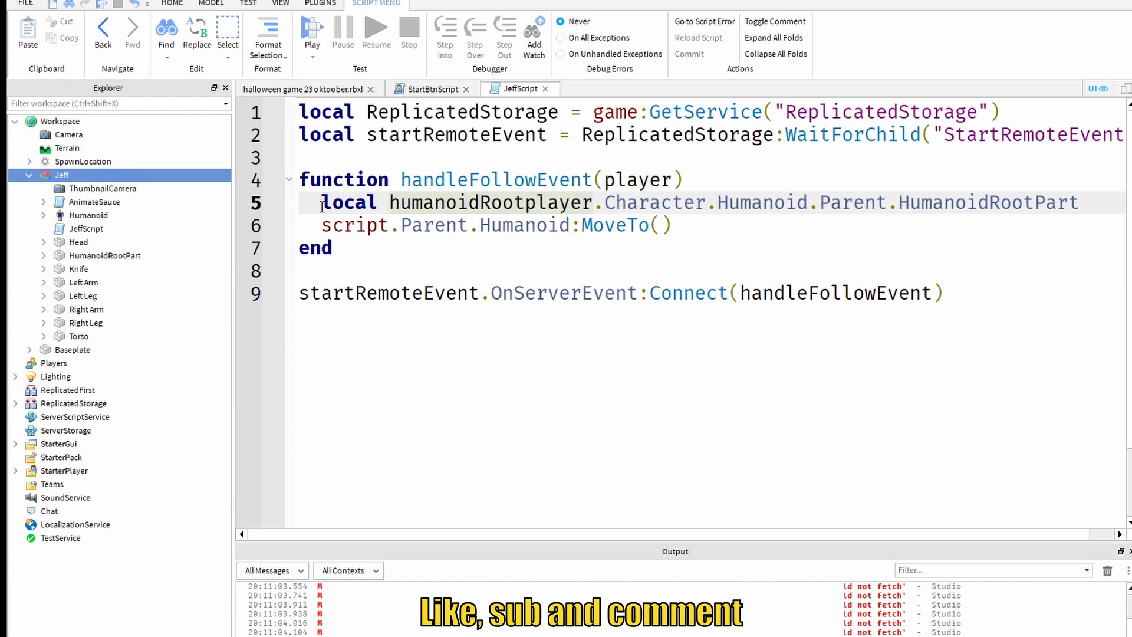
type("Part -")
key("BackSpace")
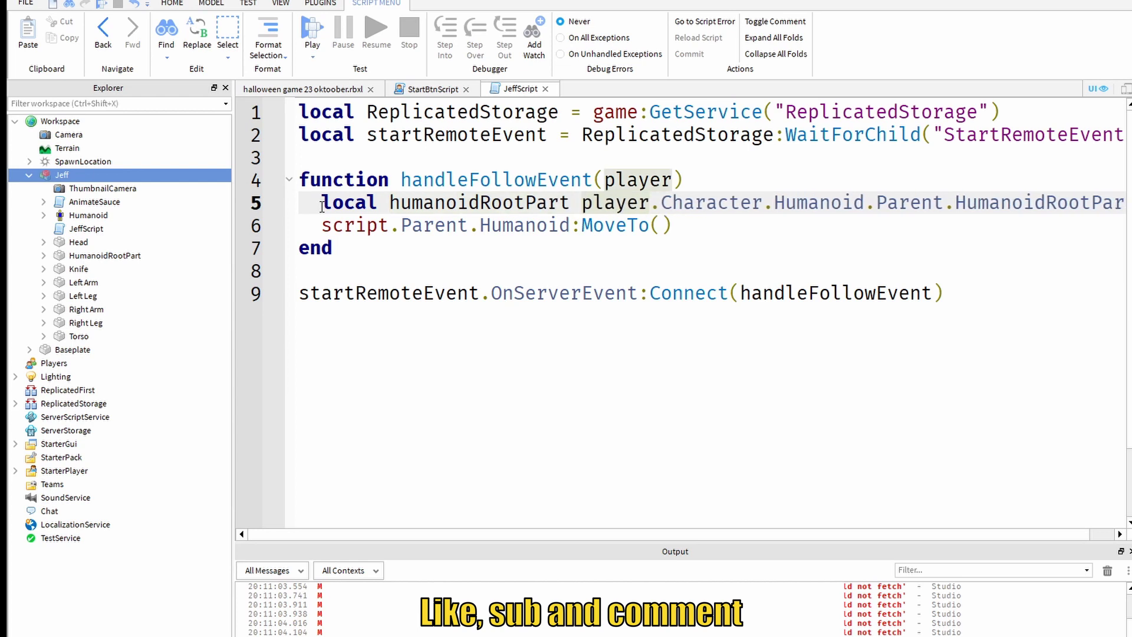
type("=")
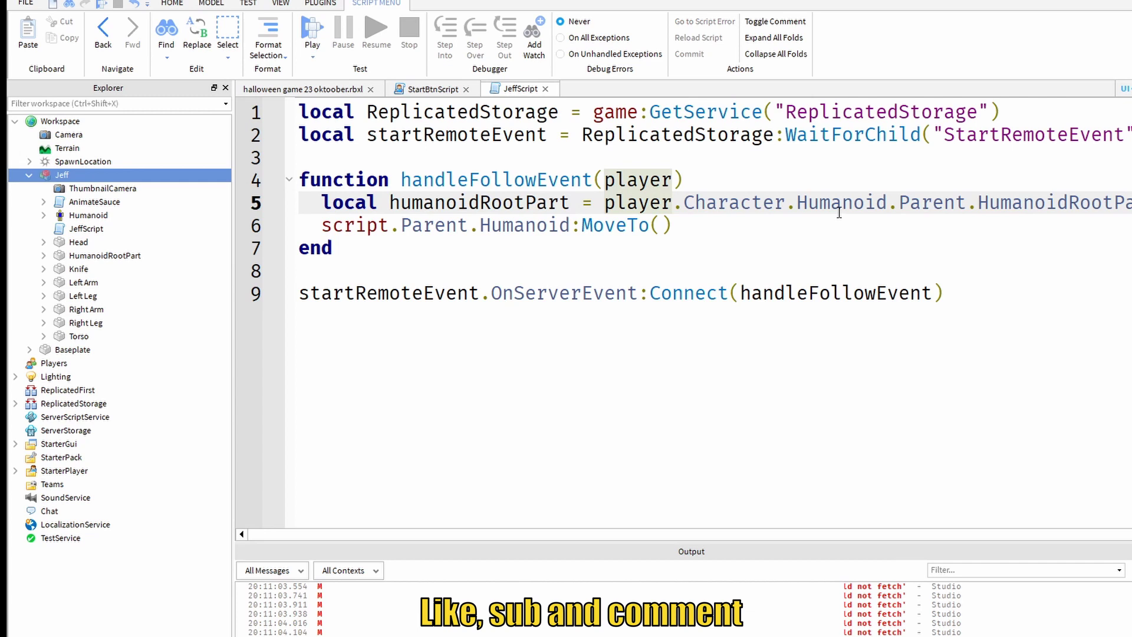
Step: Pass humanoidRootPart.Position into Jeff's MoveTo call, fixing the 'Positon' typo
double_click(549, 203)
key("ctrl+c")
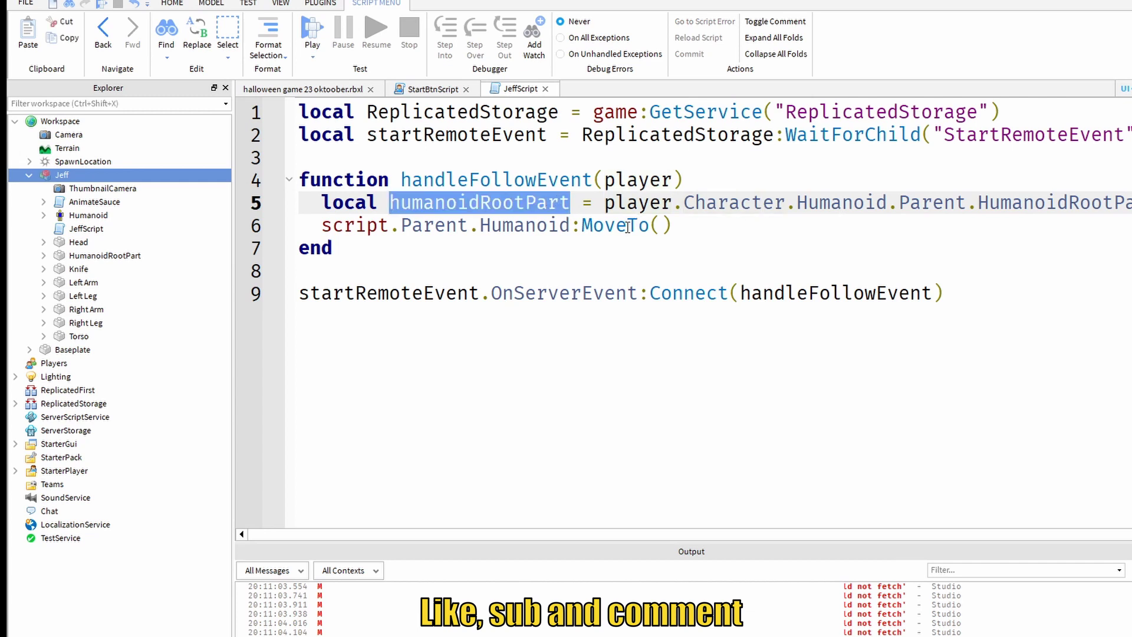
left_click(657, 226)
key("ctrl+v")
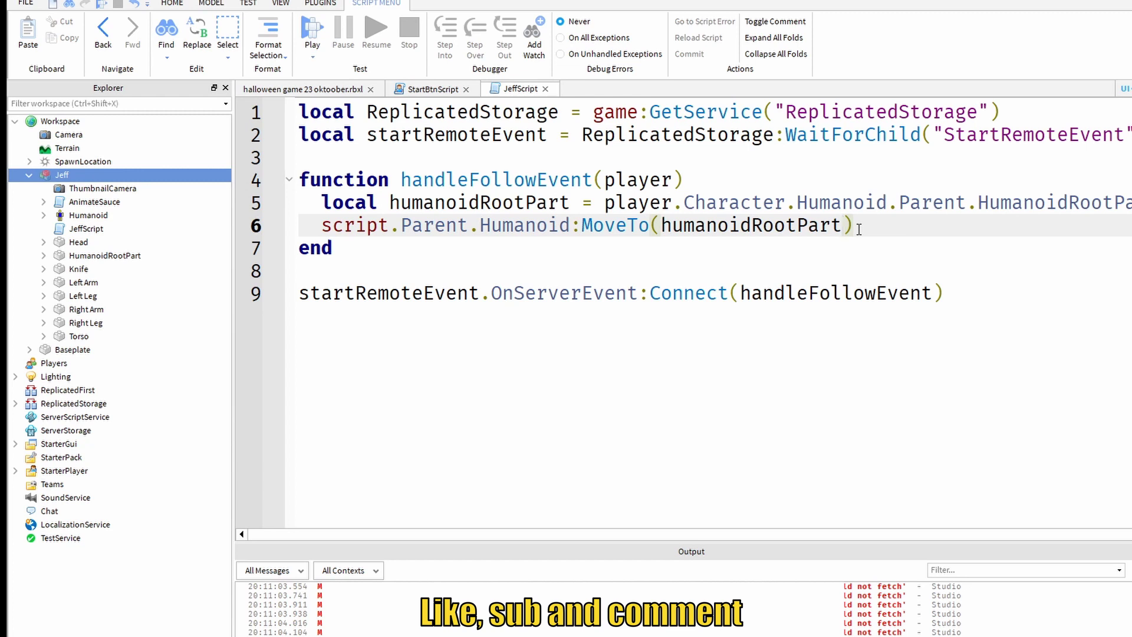
type(".")
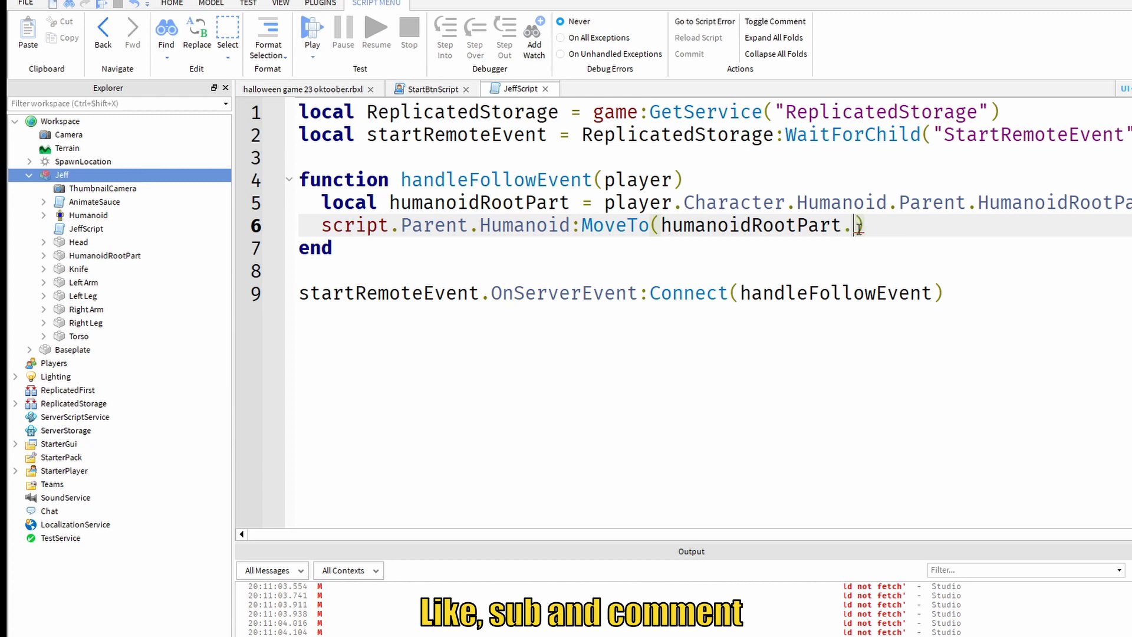
type("Positon")
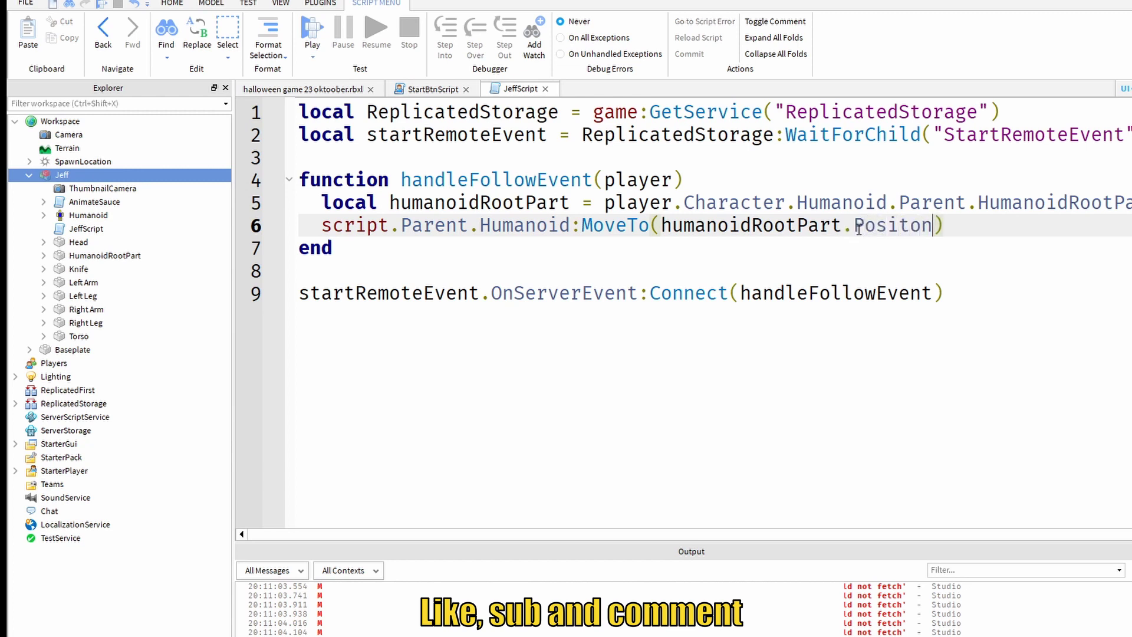
key("BackSpace")
key("BackSpace")
type("ion")
left_click(715, 230)
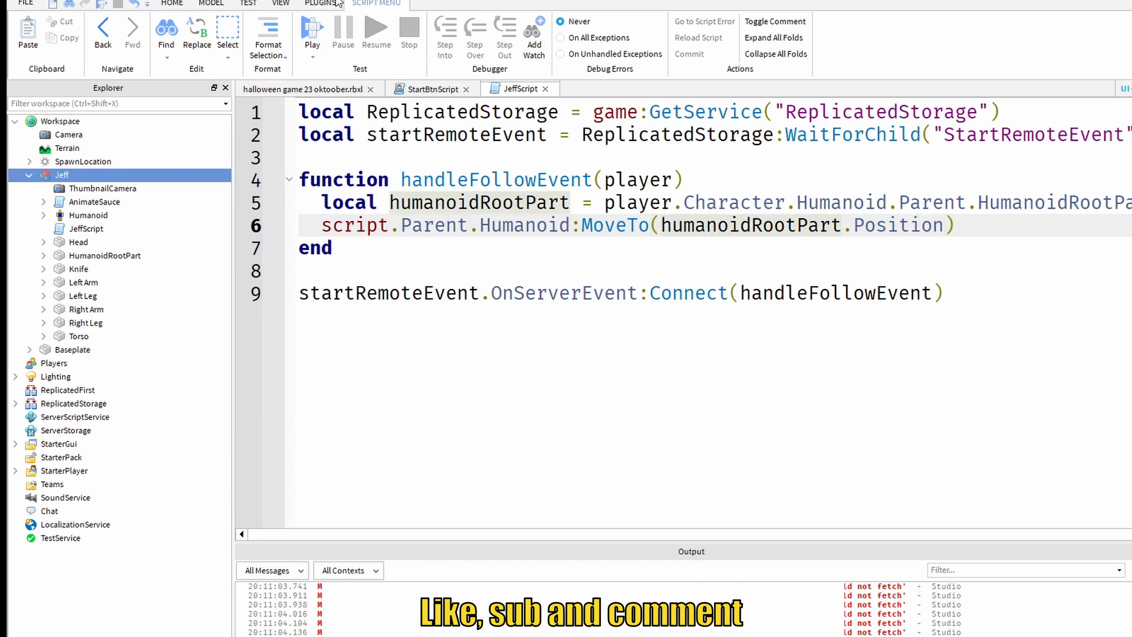
Step: Playtest and press Follow repeatedly, orbiting the camera to watch Jeff reach the avatar
left_click(311, 30)
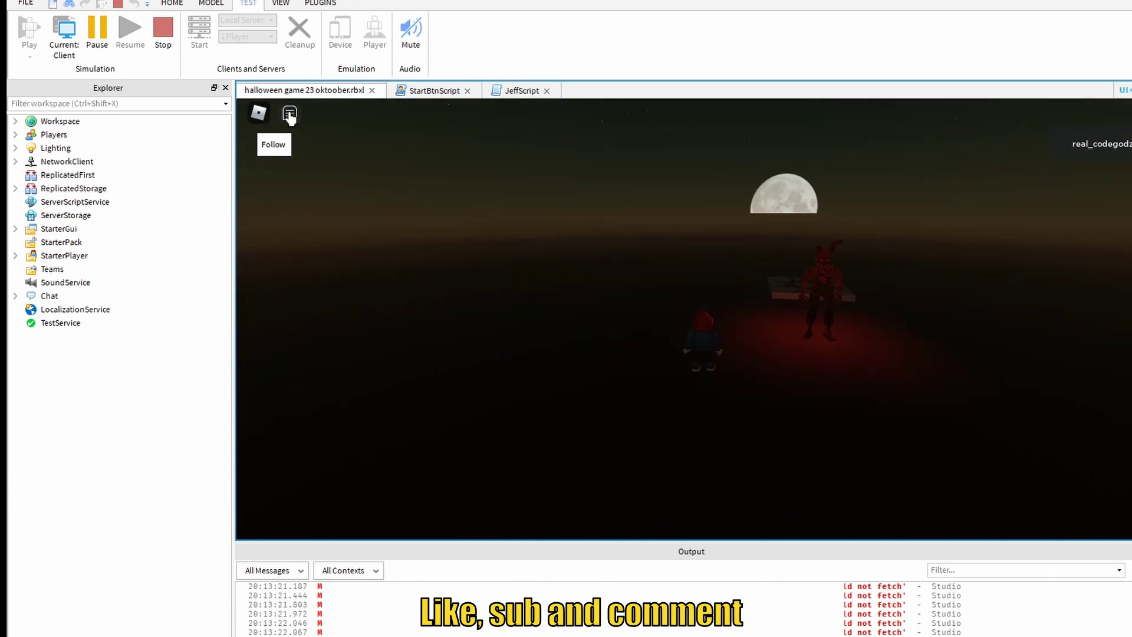
left_click(274, 147)
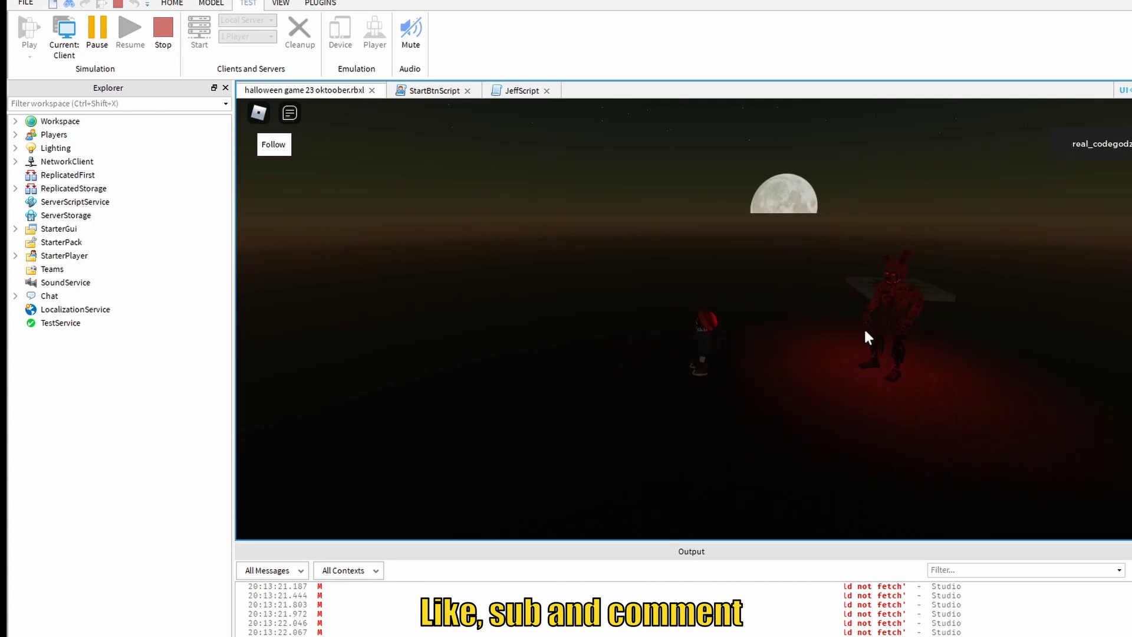
left_click(282, 148)
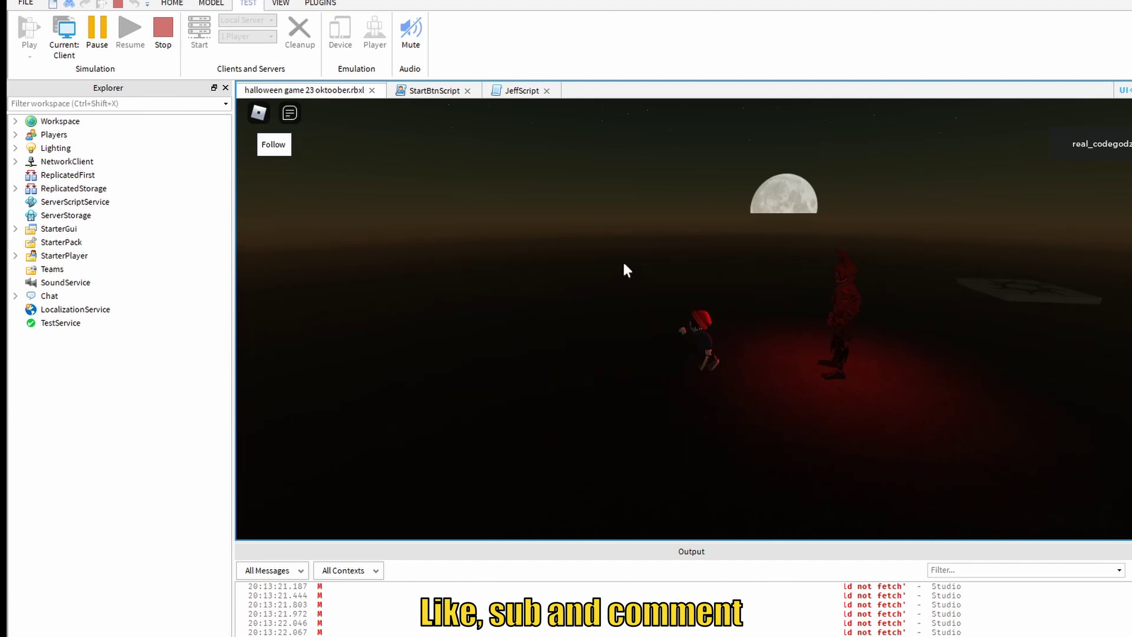
right_click_drag(785, 245, 816, 254)
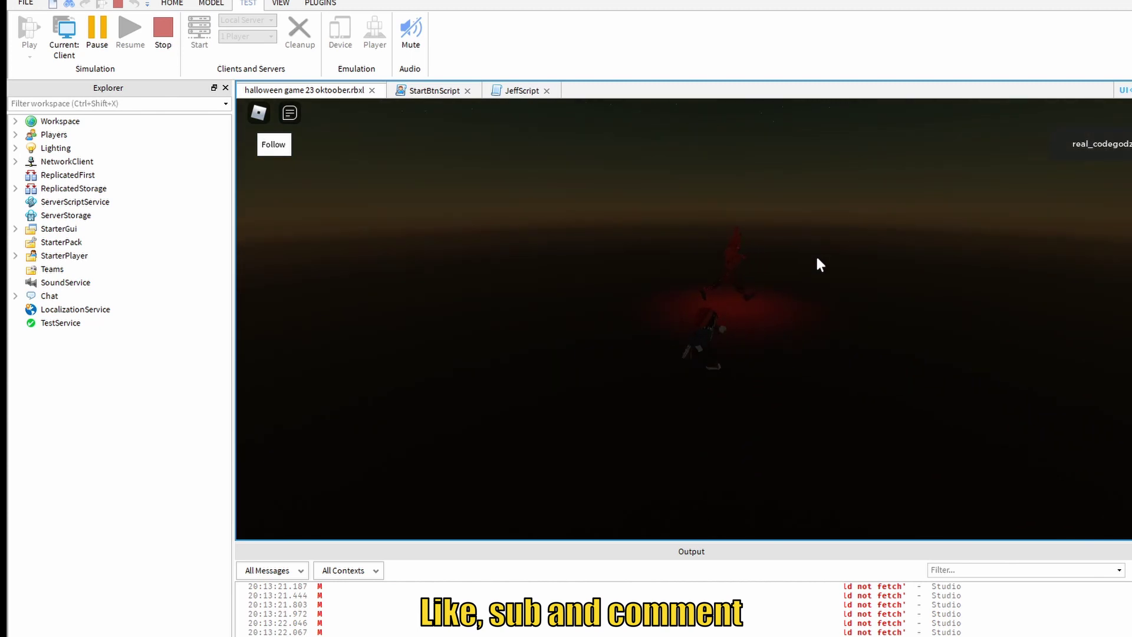
left_click(273, 151)
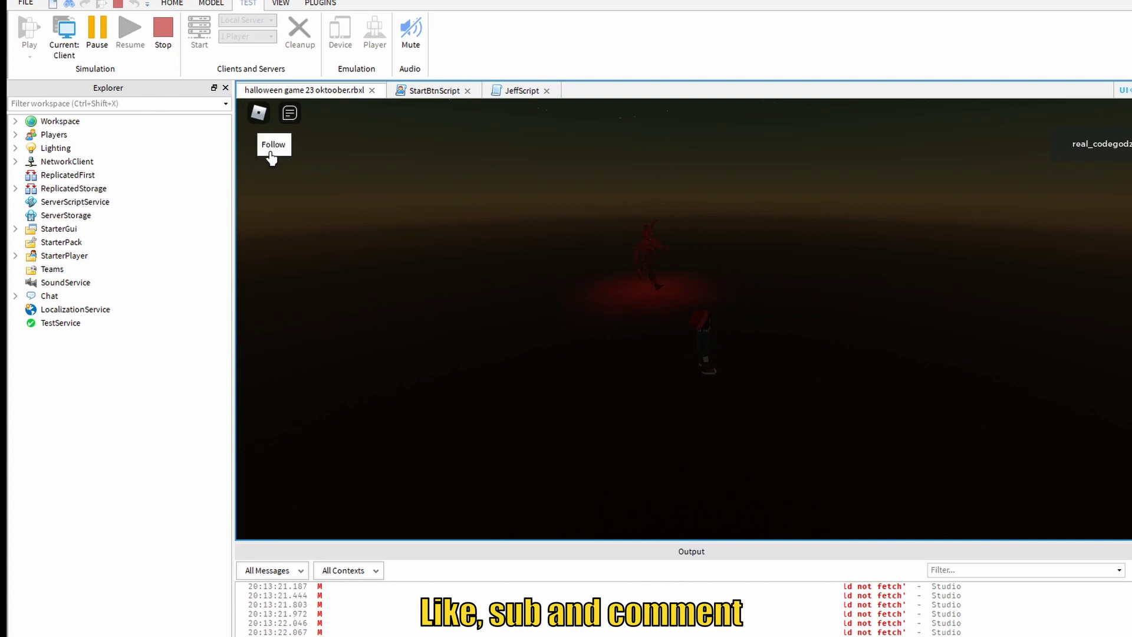
Step: Split JeffScript's MoveTo arguments onto separate lines, leaving an empty line for a second argument
left_click(500, 91)
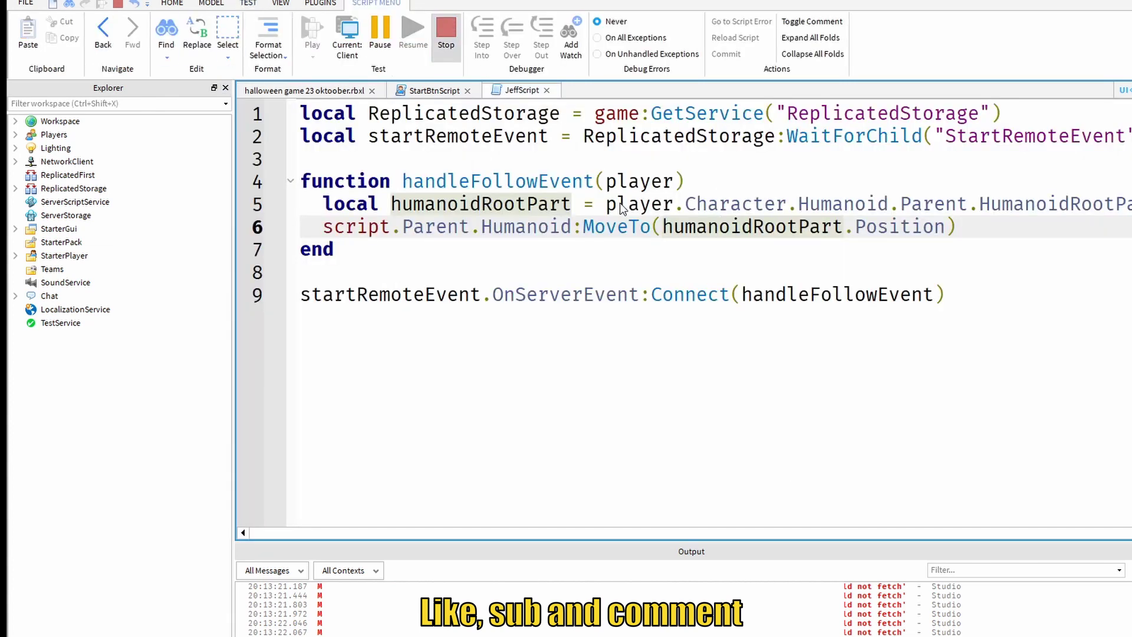
key("Return")
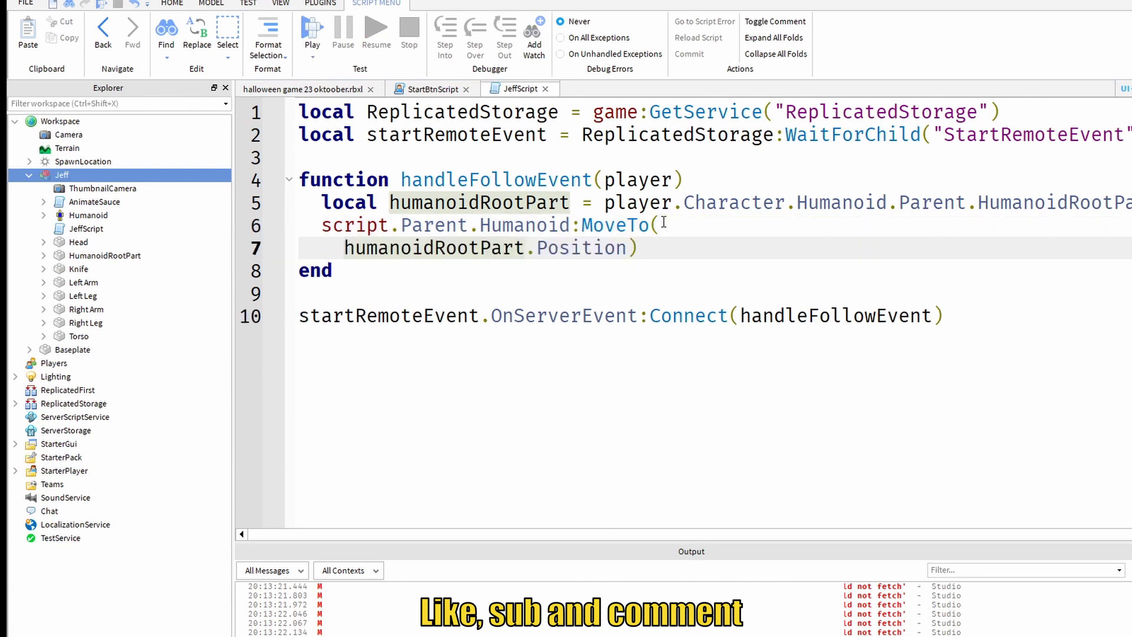
left_click(631, 248)
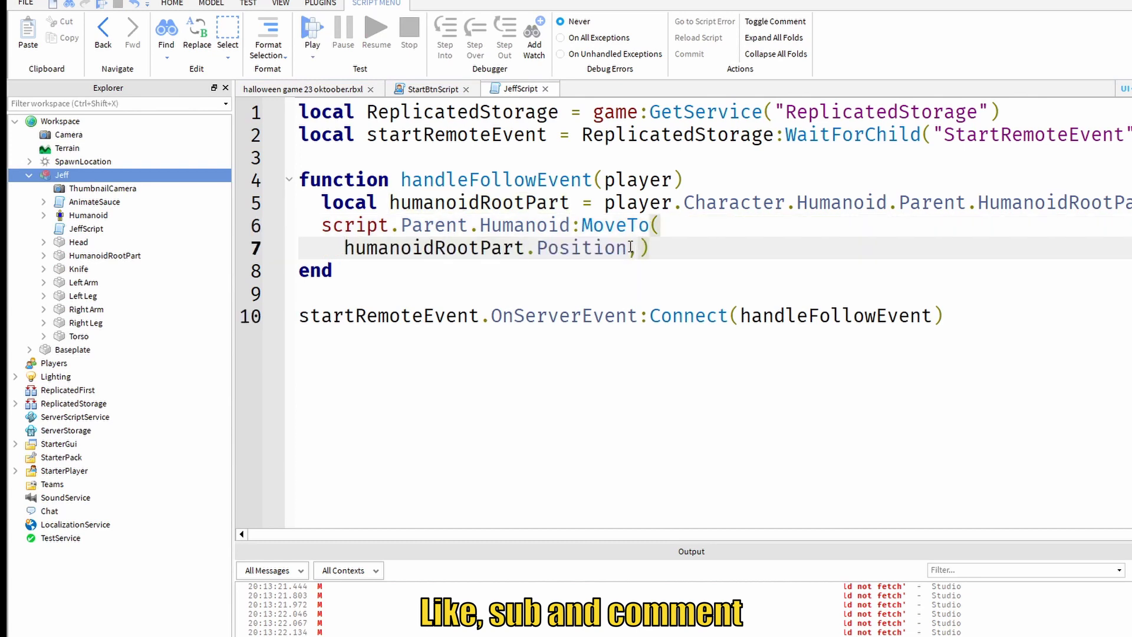
key("Return")
type(",")
key("Return")
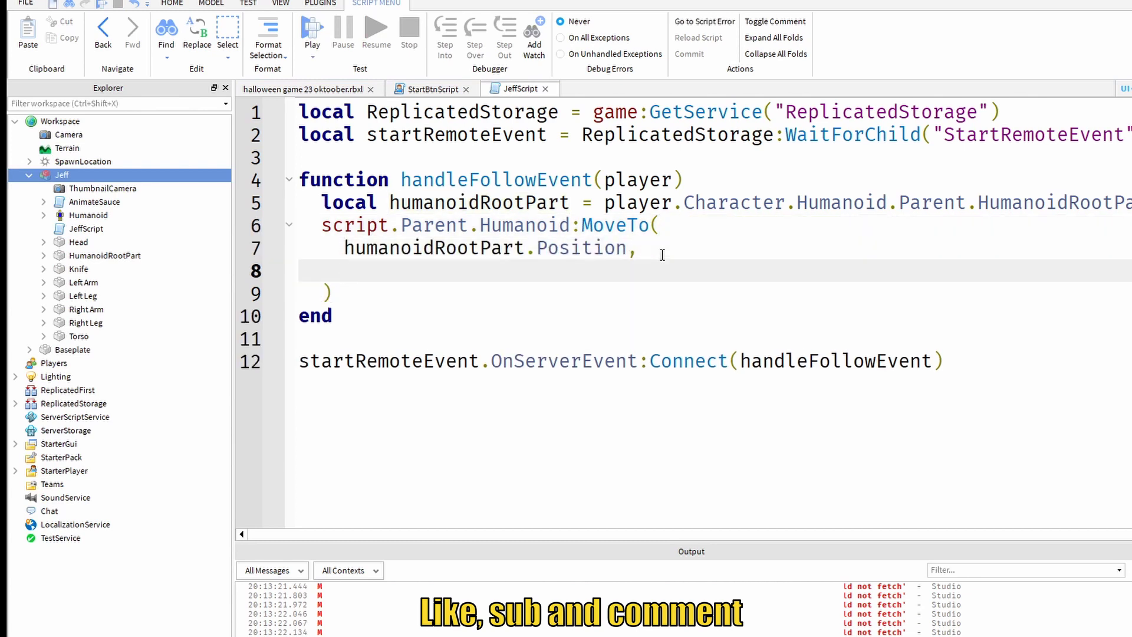
Step: Paste humanoidRootPart as MoveTo's second argument and start a new playtest
double_click(518, 203)
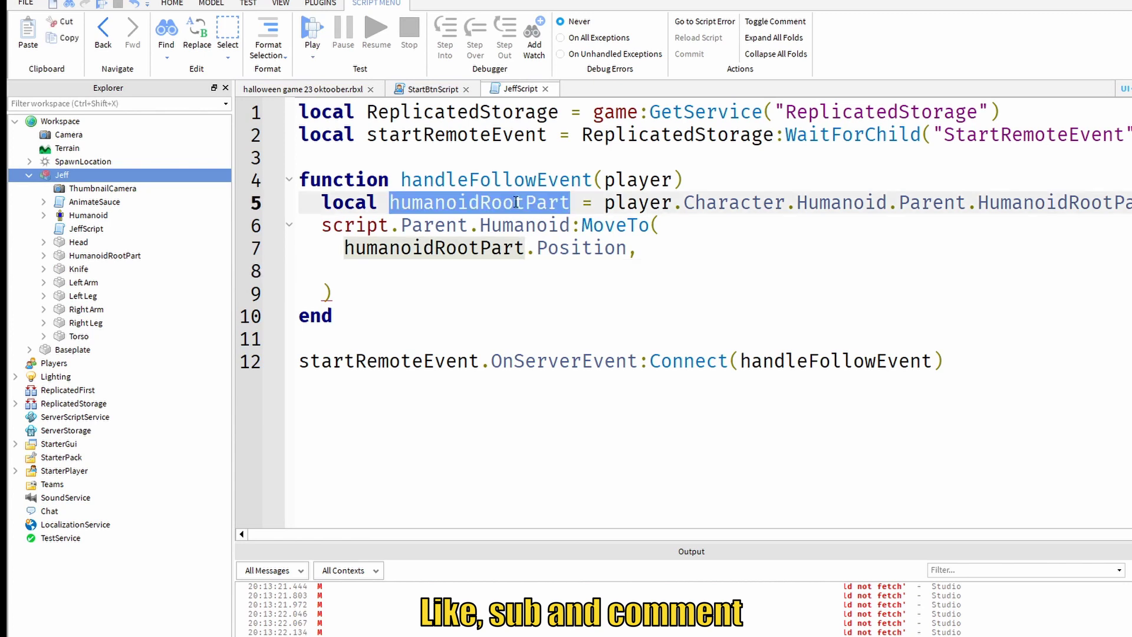
left_click(505, 271)
key("ctrl+v")
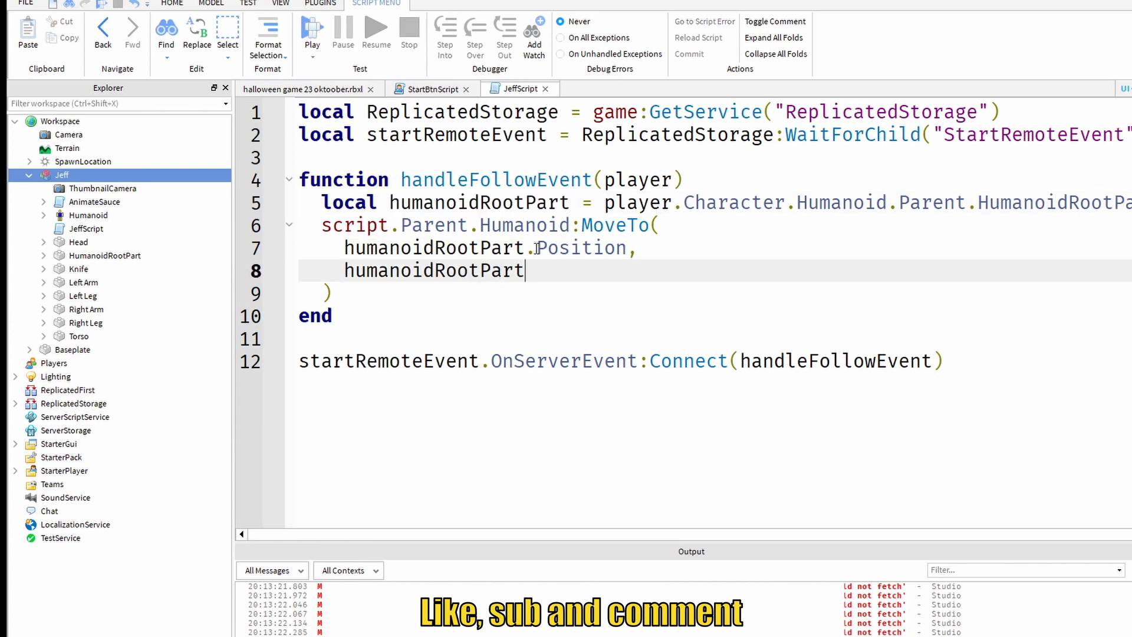
double_click(597, 228)
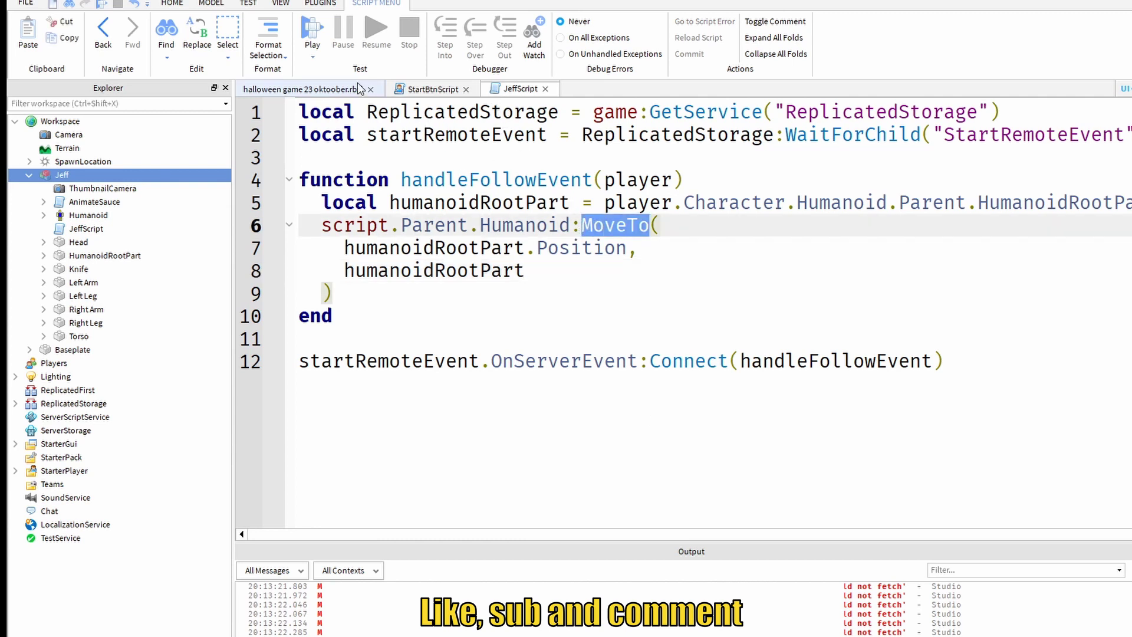
left_click(313, 35)
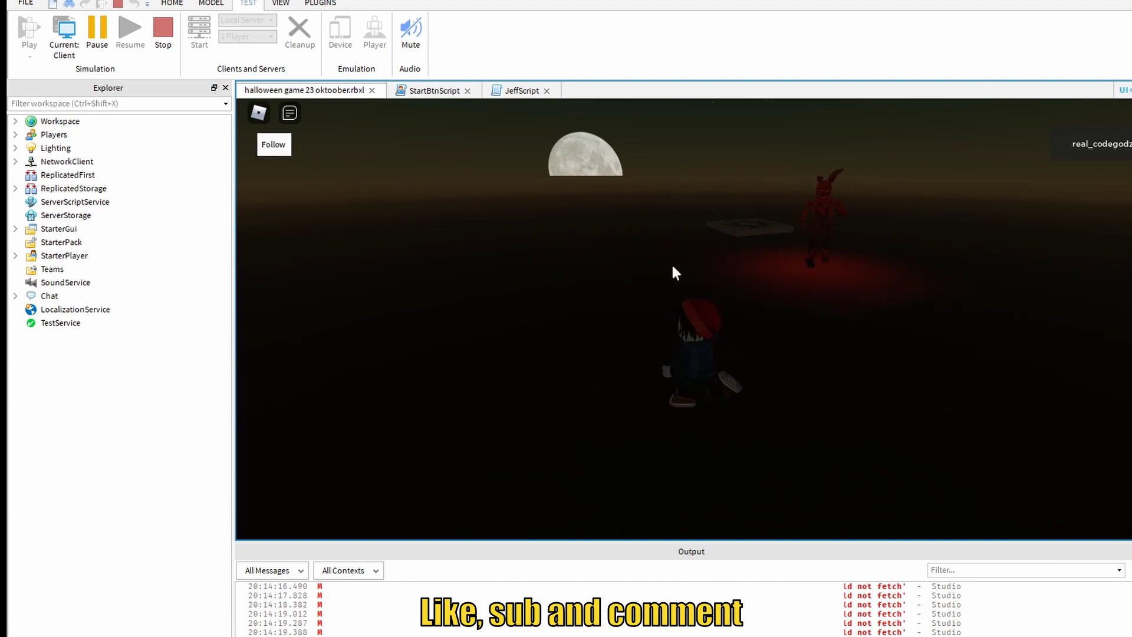
Step: Walk the avatar toward and away from the camera as Jeff follows, then stop and return to JeffScript
key("s")
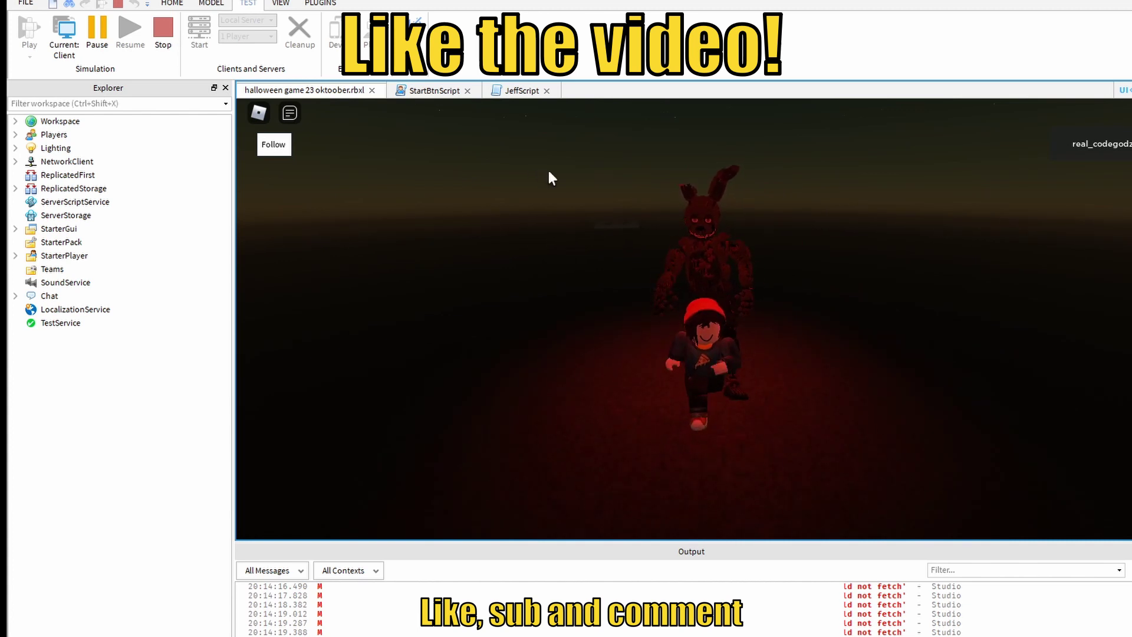
key("w")
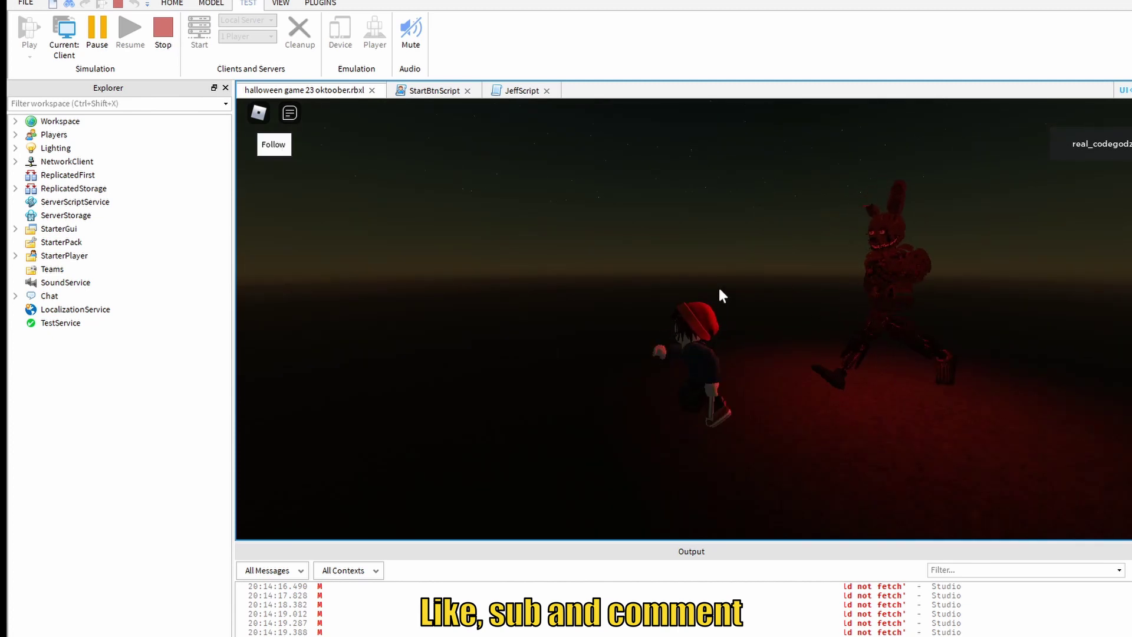
key("s")
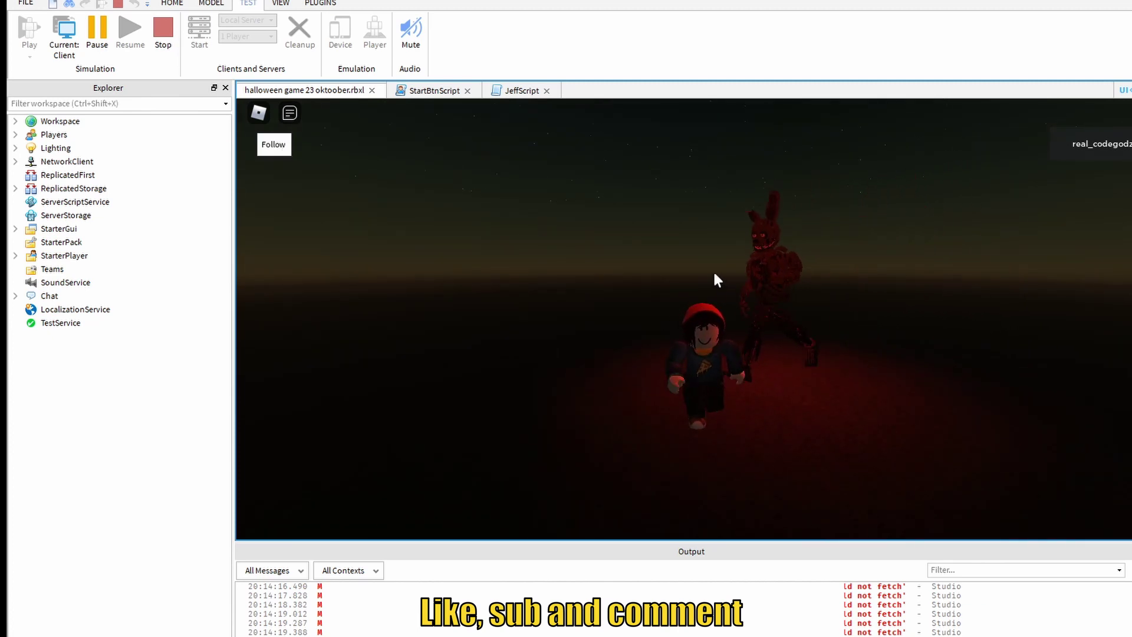
left_click(163, 35)
left_click(770, 287)
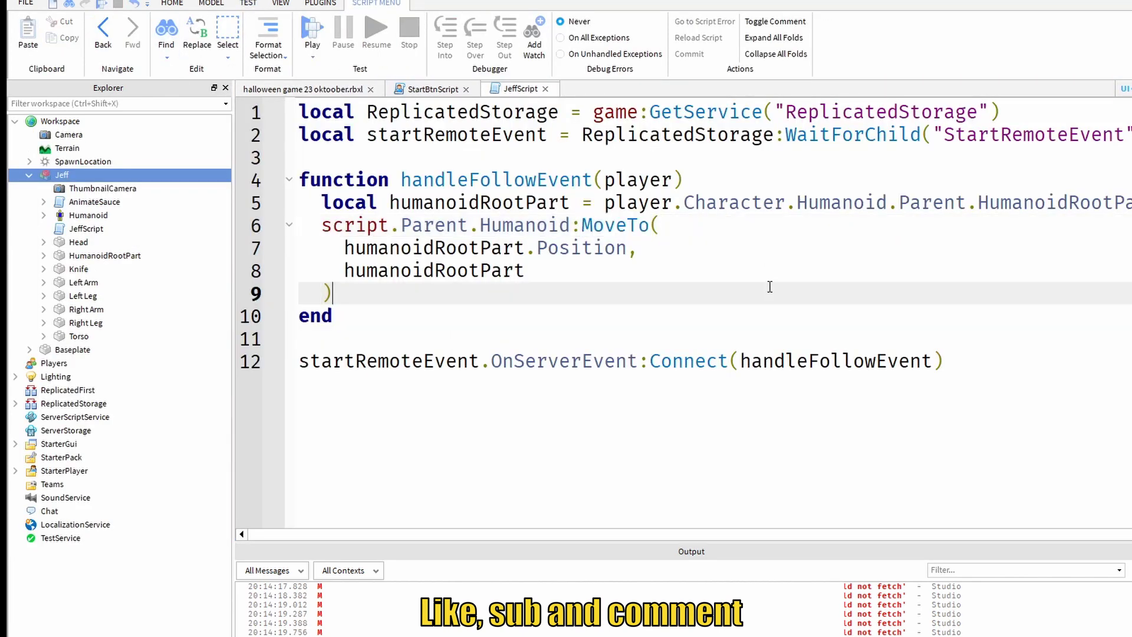